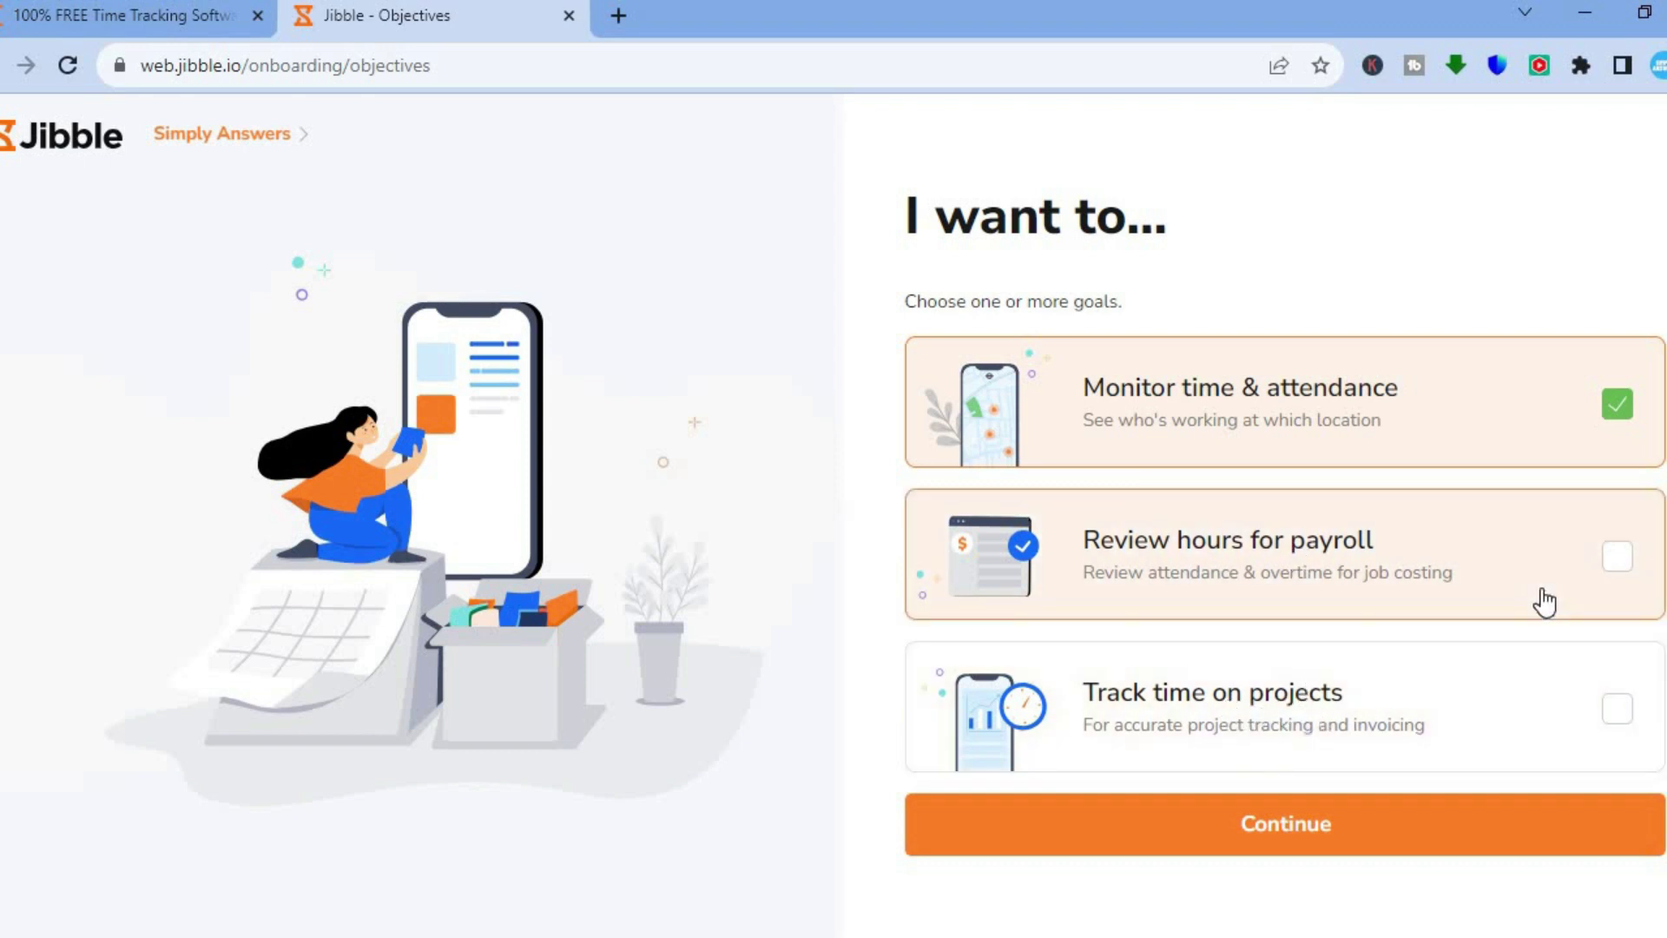
- Add Review hours for payroll and Track time on projects as onboarding goals
click(1545, 600)
click(1531, 659)
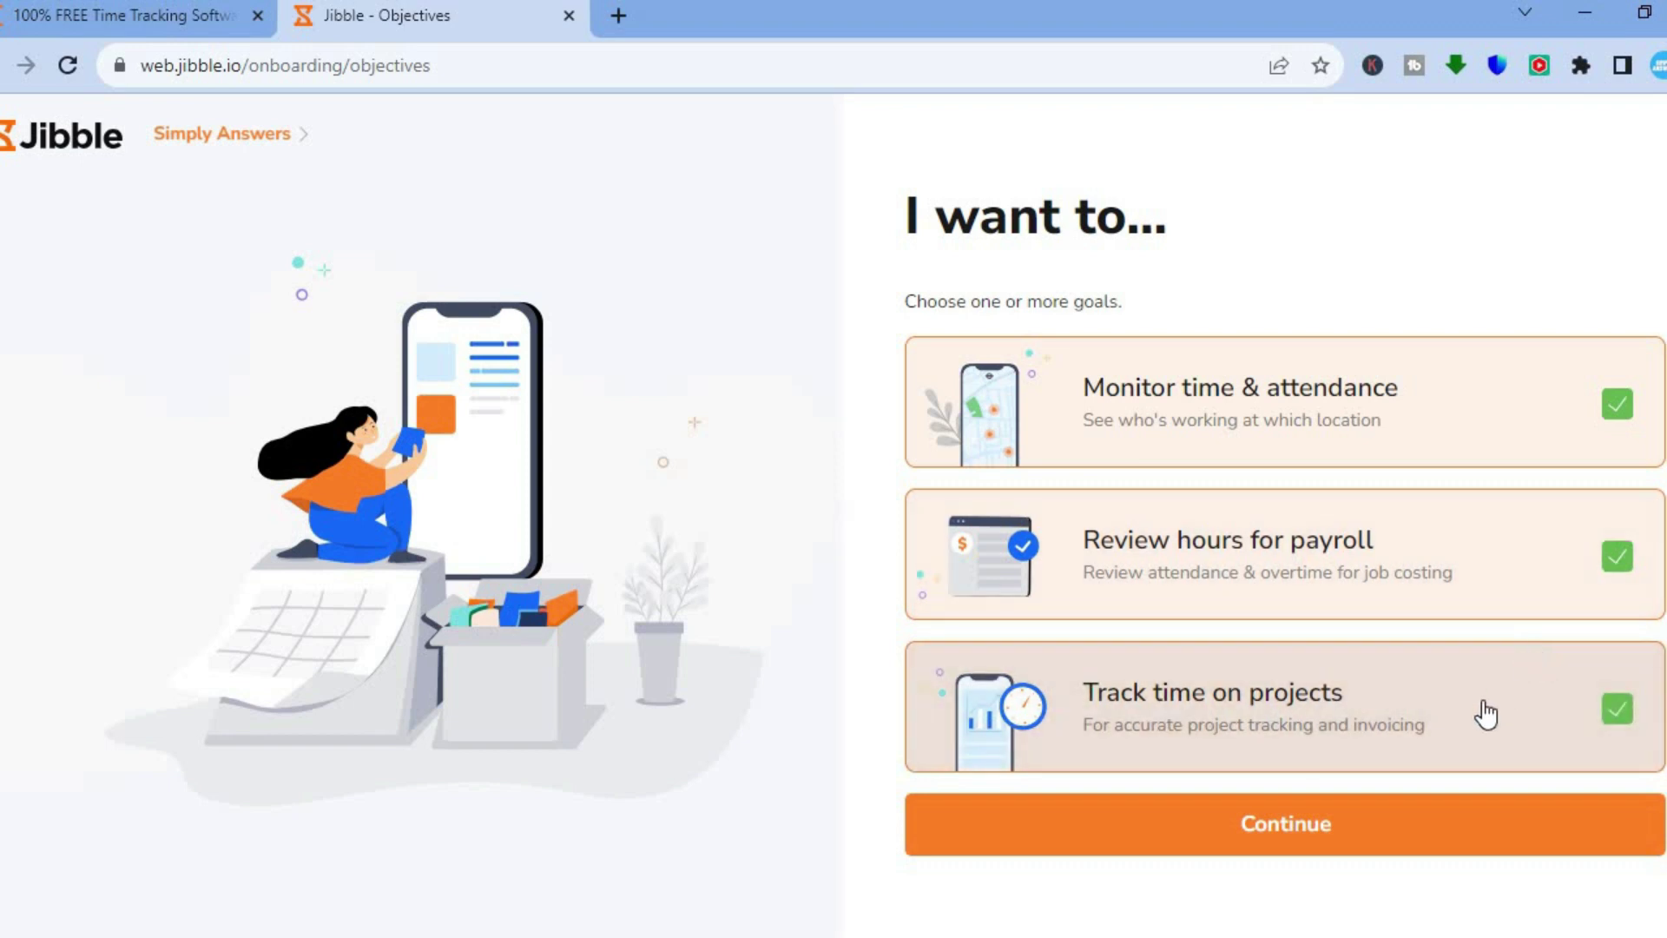
click(1307, 847)
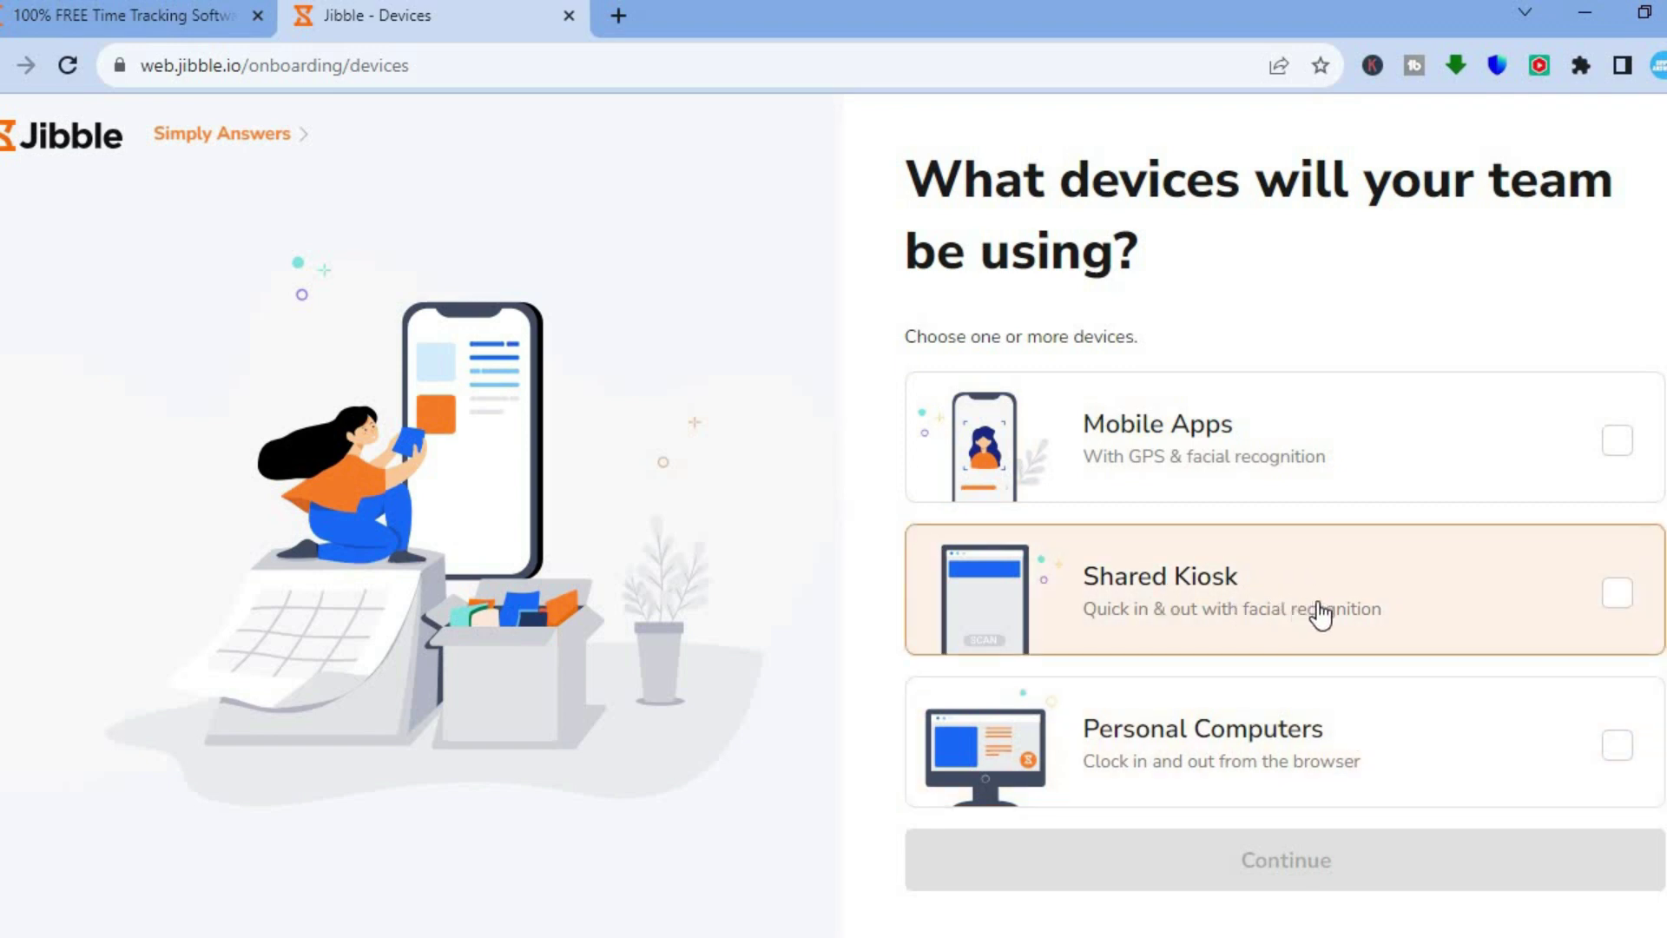
- Answer Personal Computers as the team's devices and Search engine as the referral source, then submit
click(1319, 743)
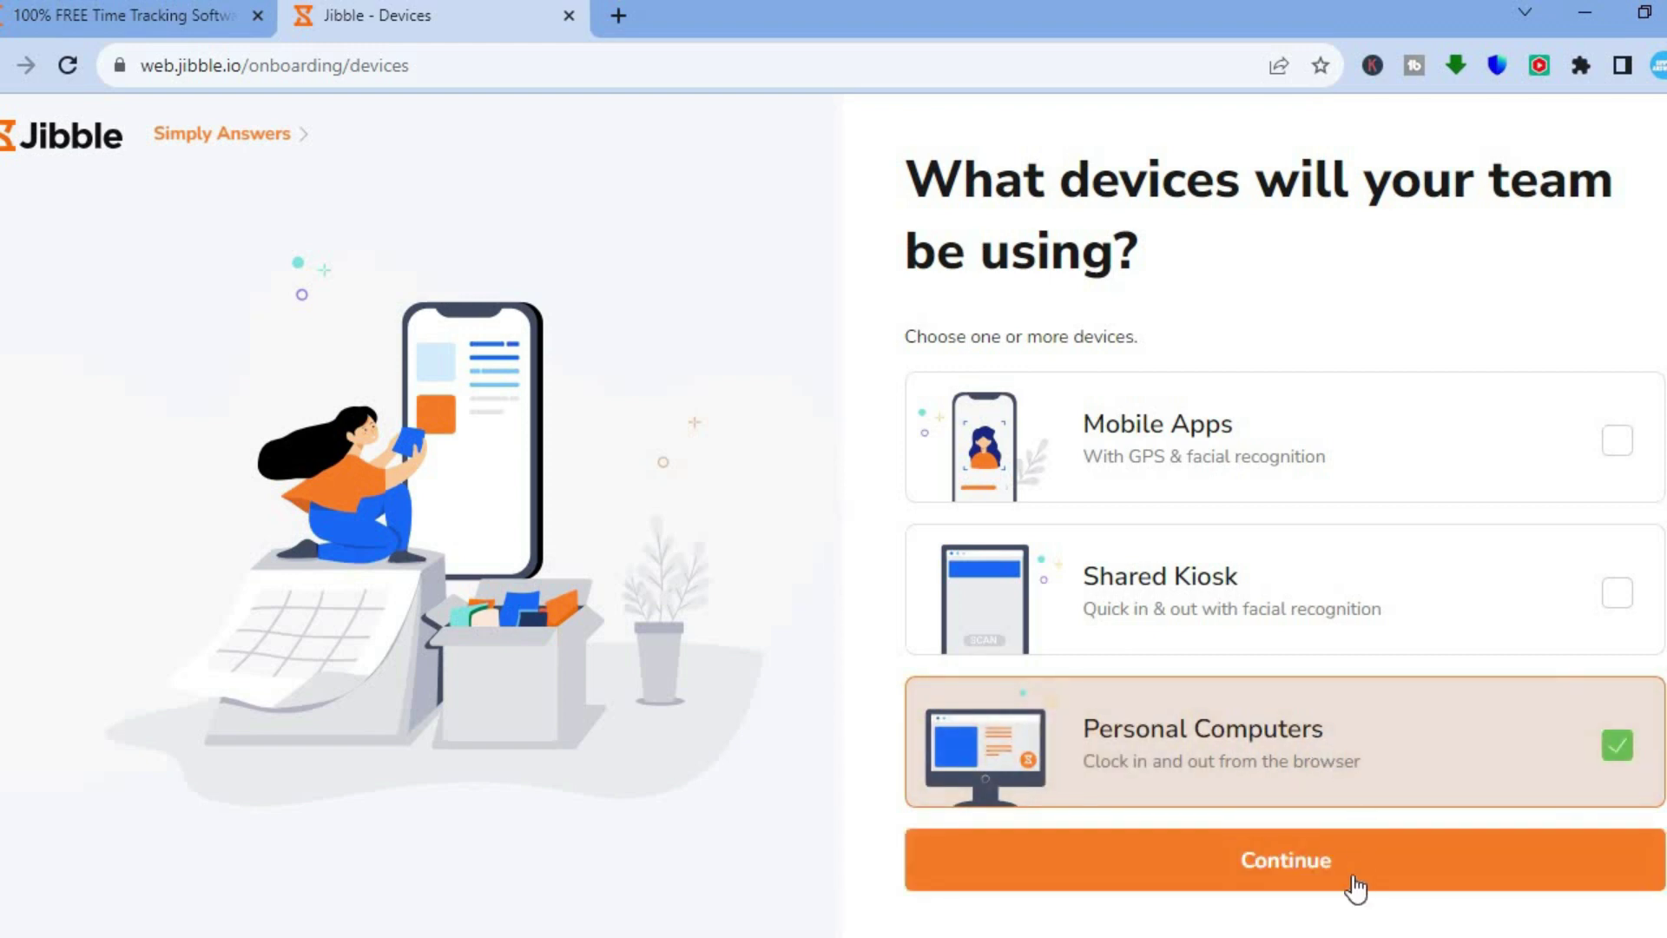
click(1317, 884)
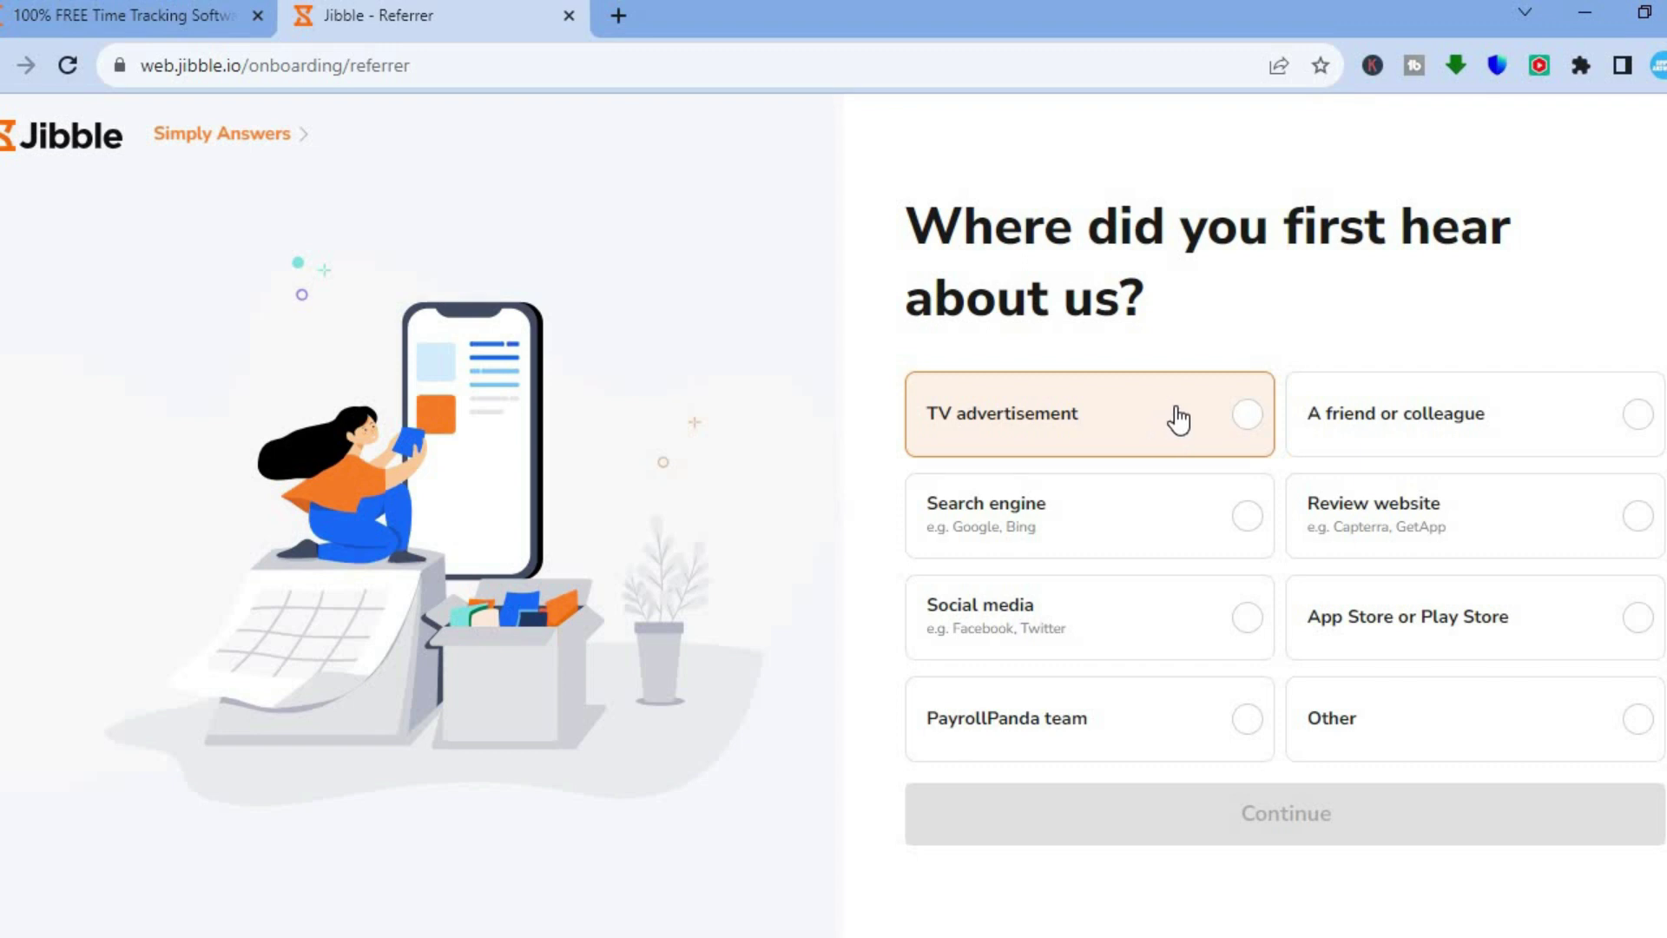
click(1195, 537)
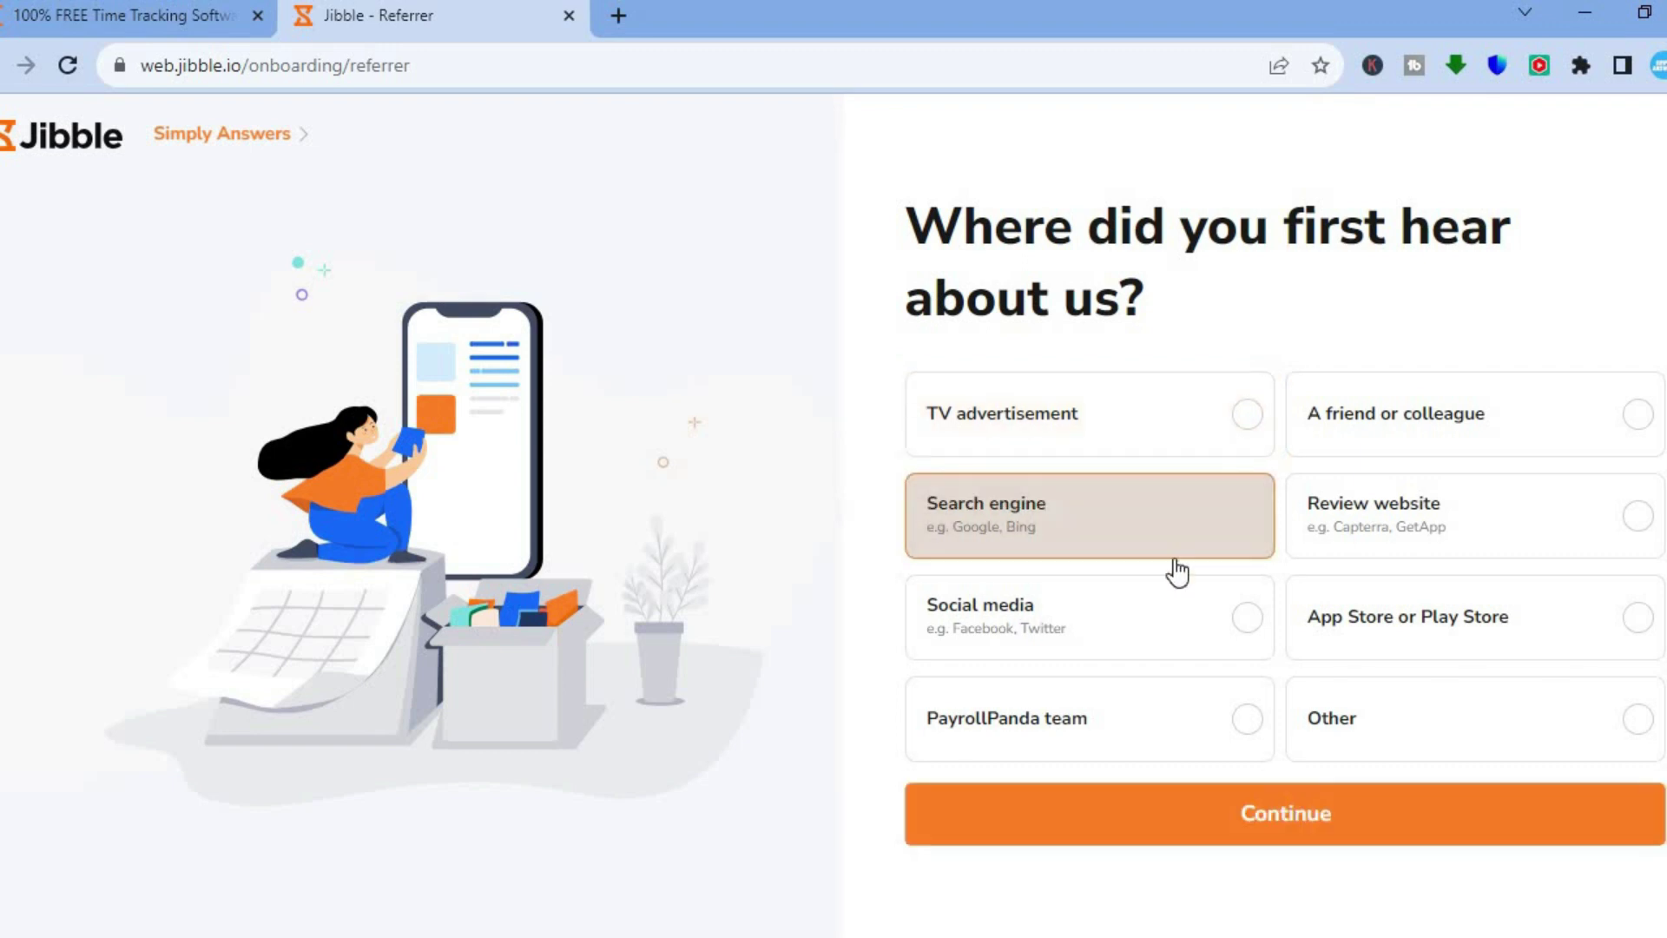
click(1163, 817)
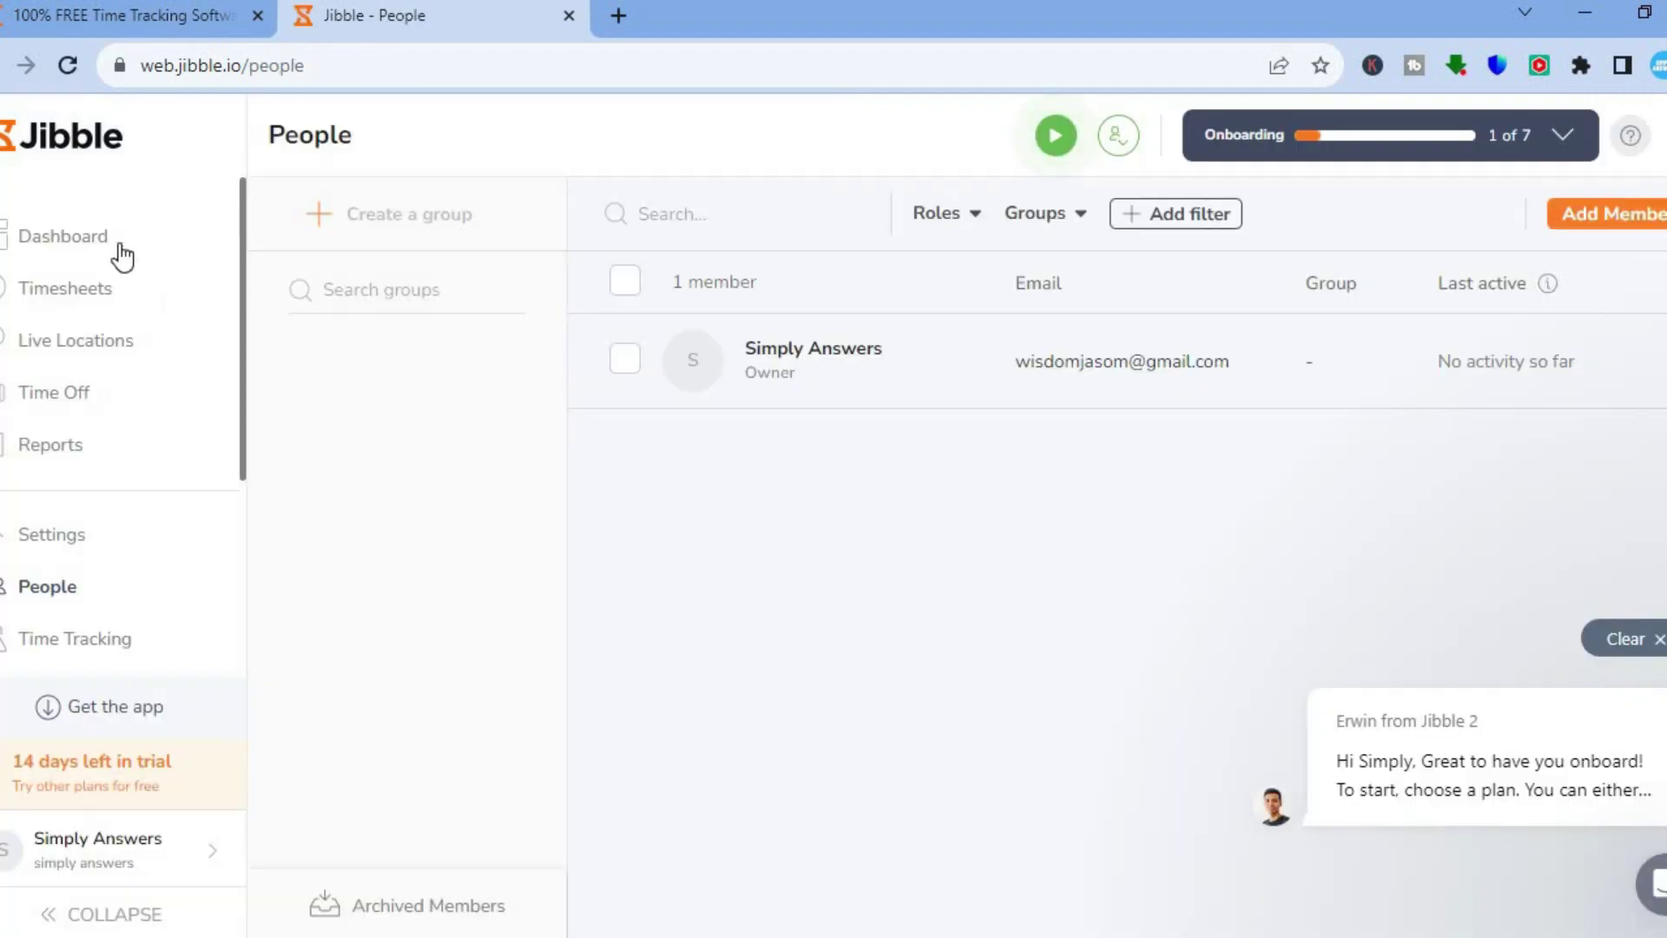
click(92, 237)
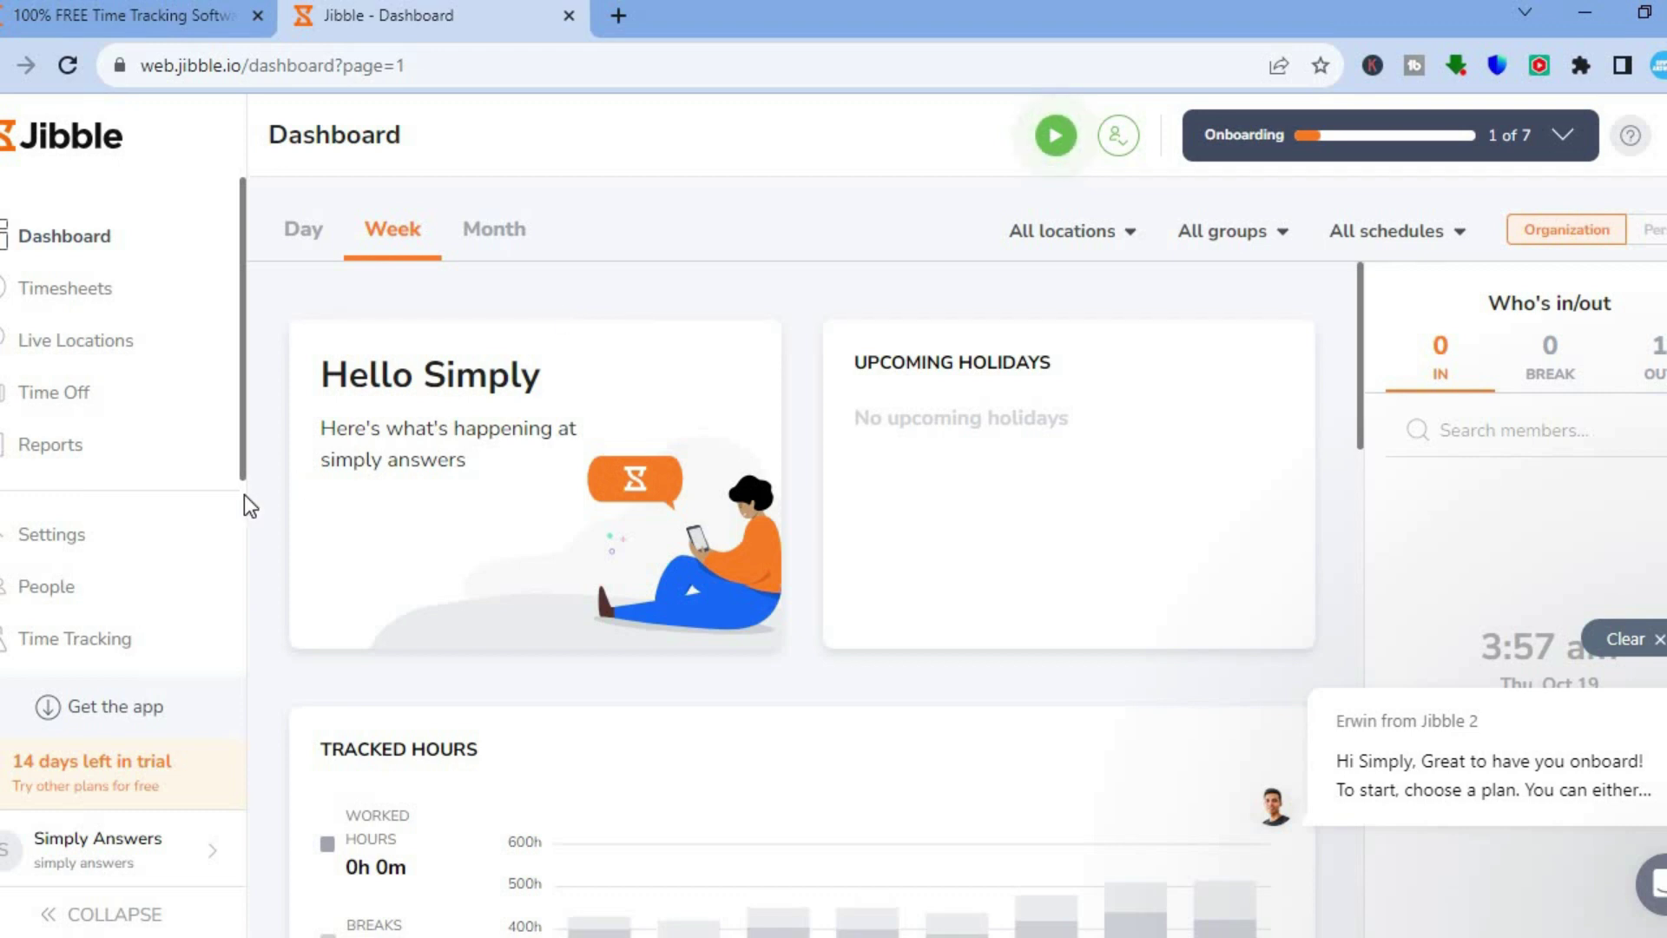
click(63, 597)
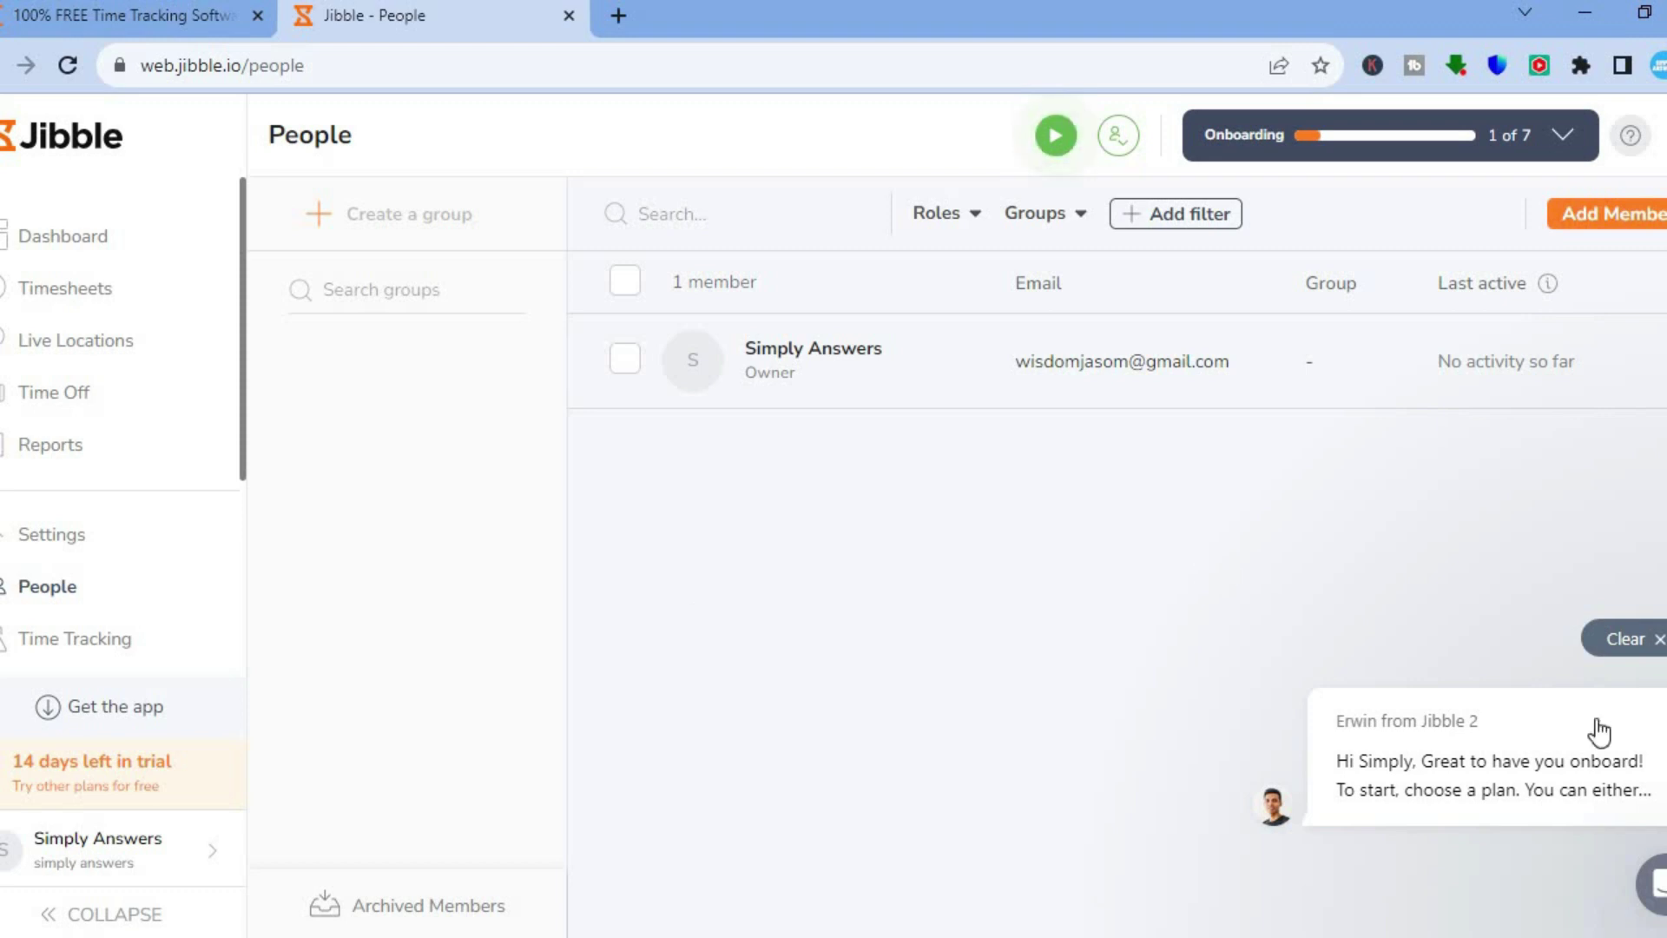
- Clear the welcome chat message and close the email/phone invite panel without inviting anyone
click(1608, 647)
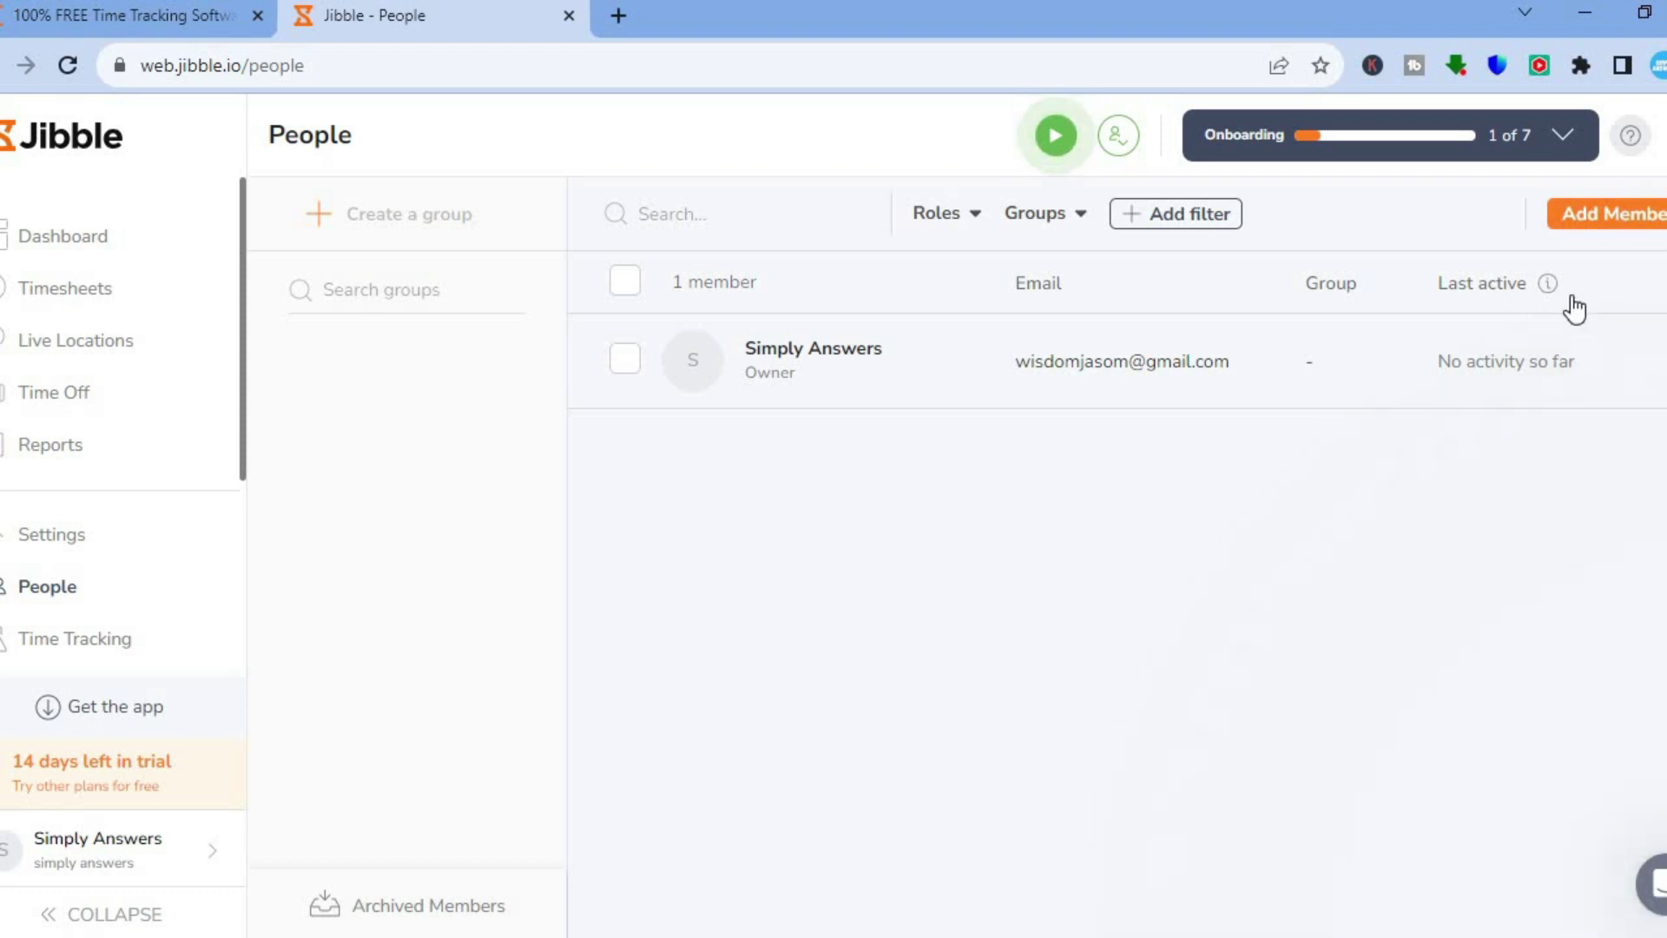
click(1591, 213)
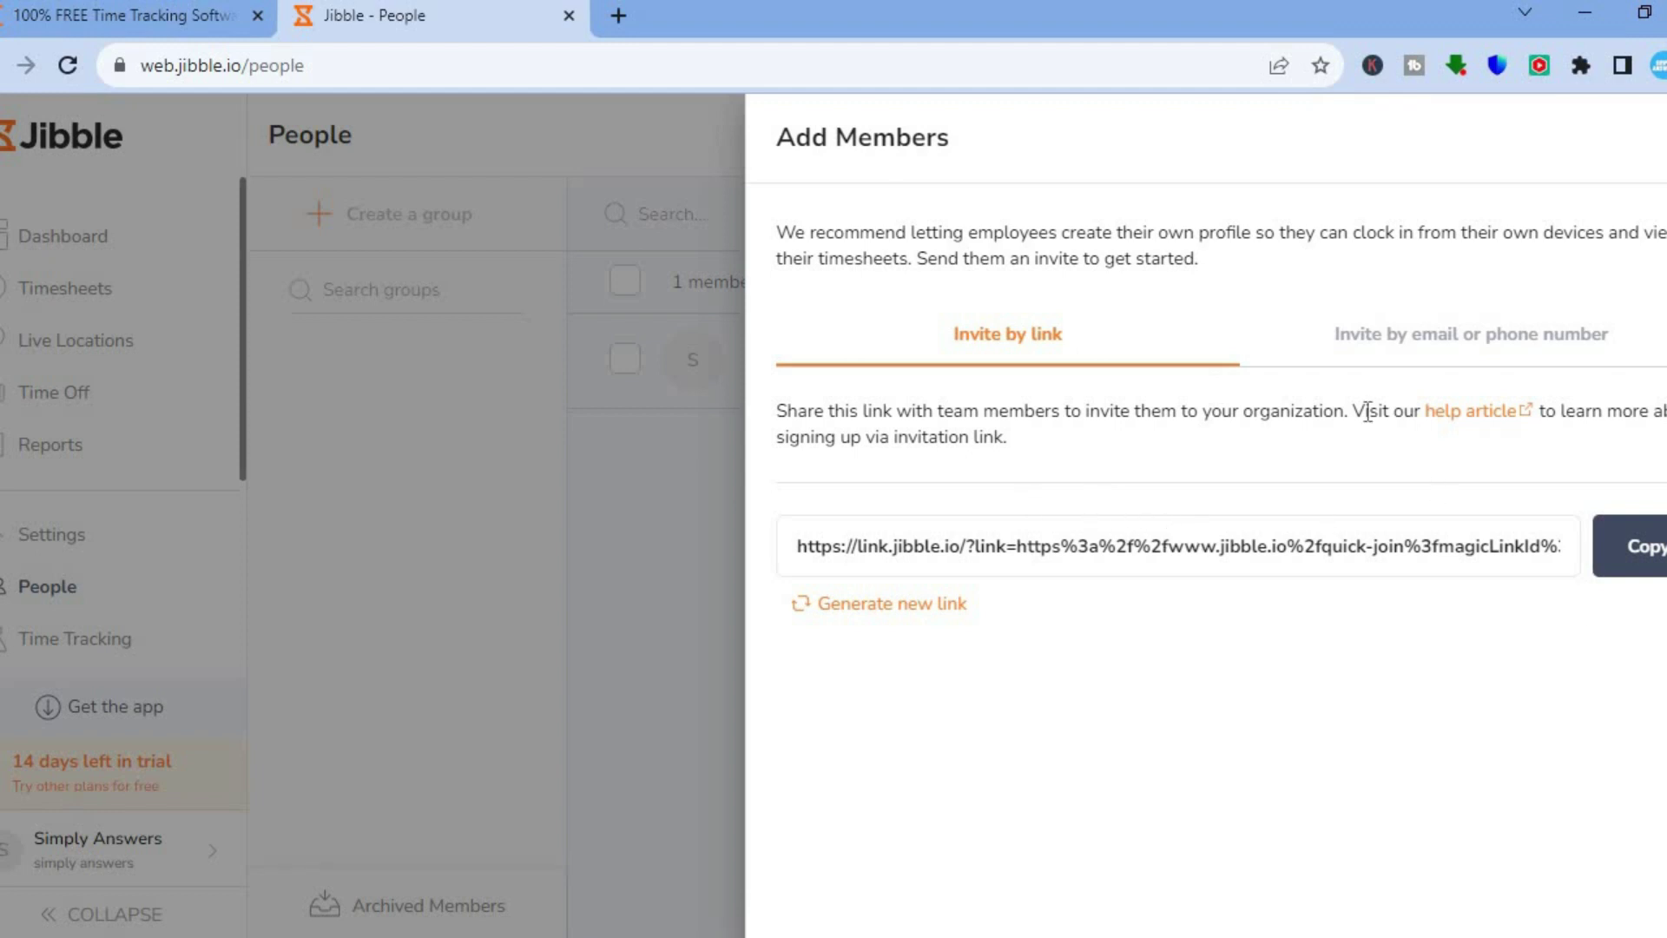
click(1393, 347)
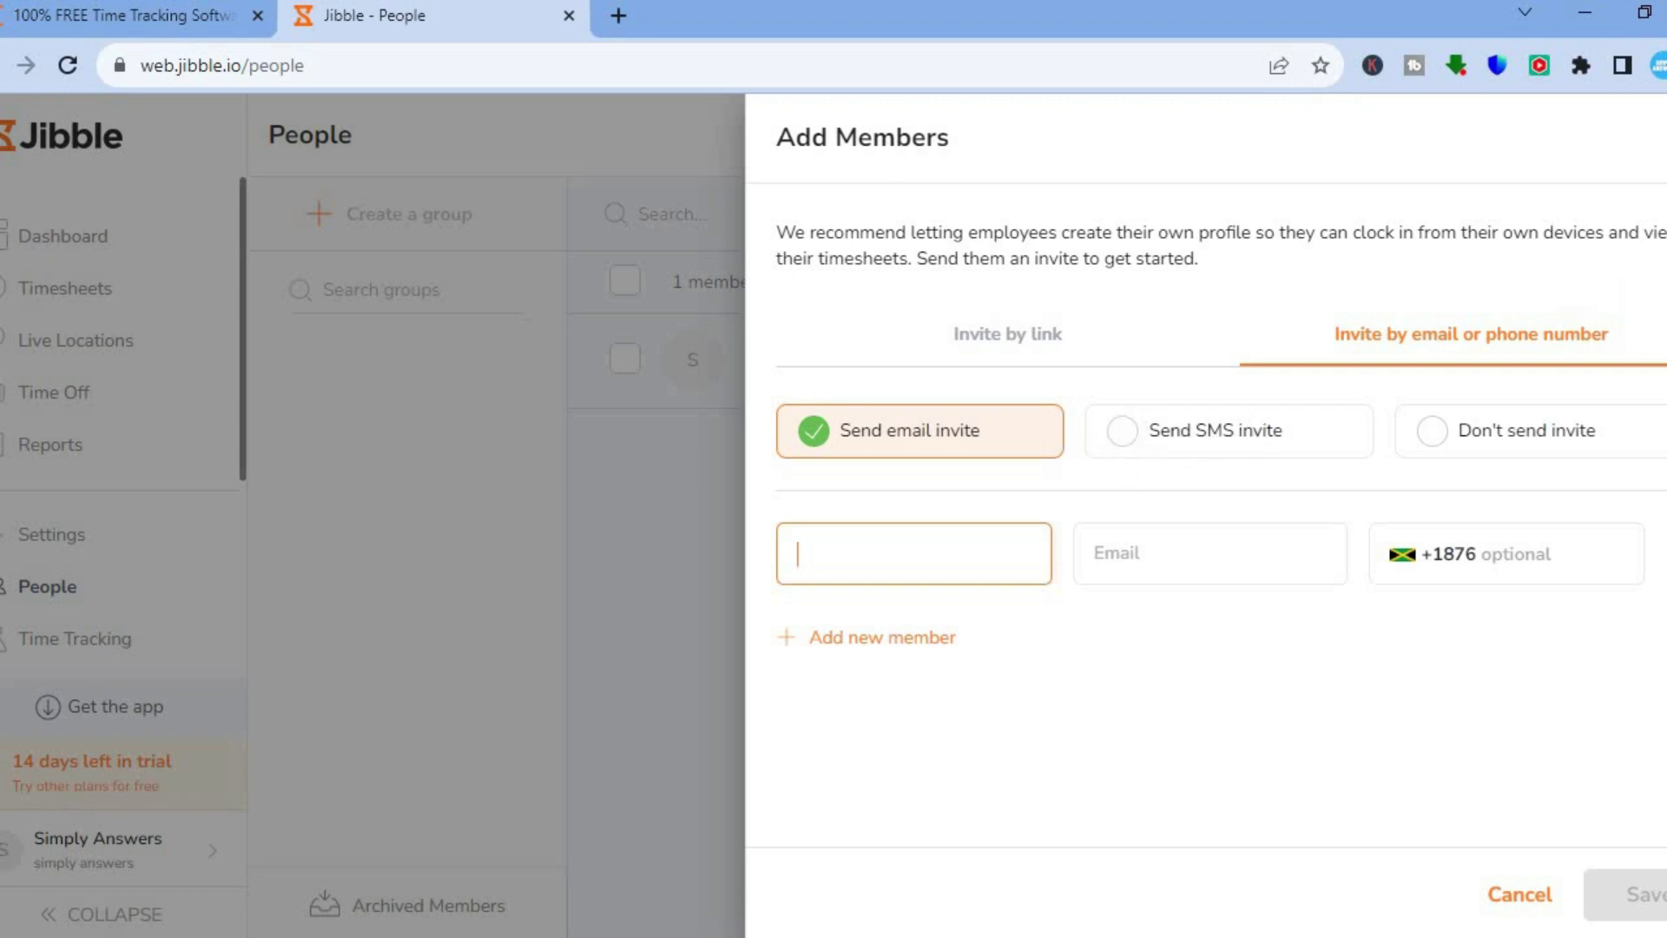
key(Escape)
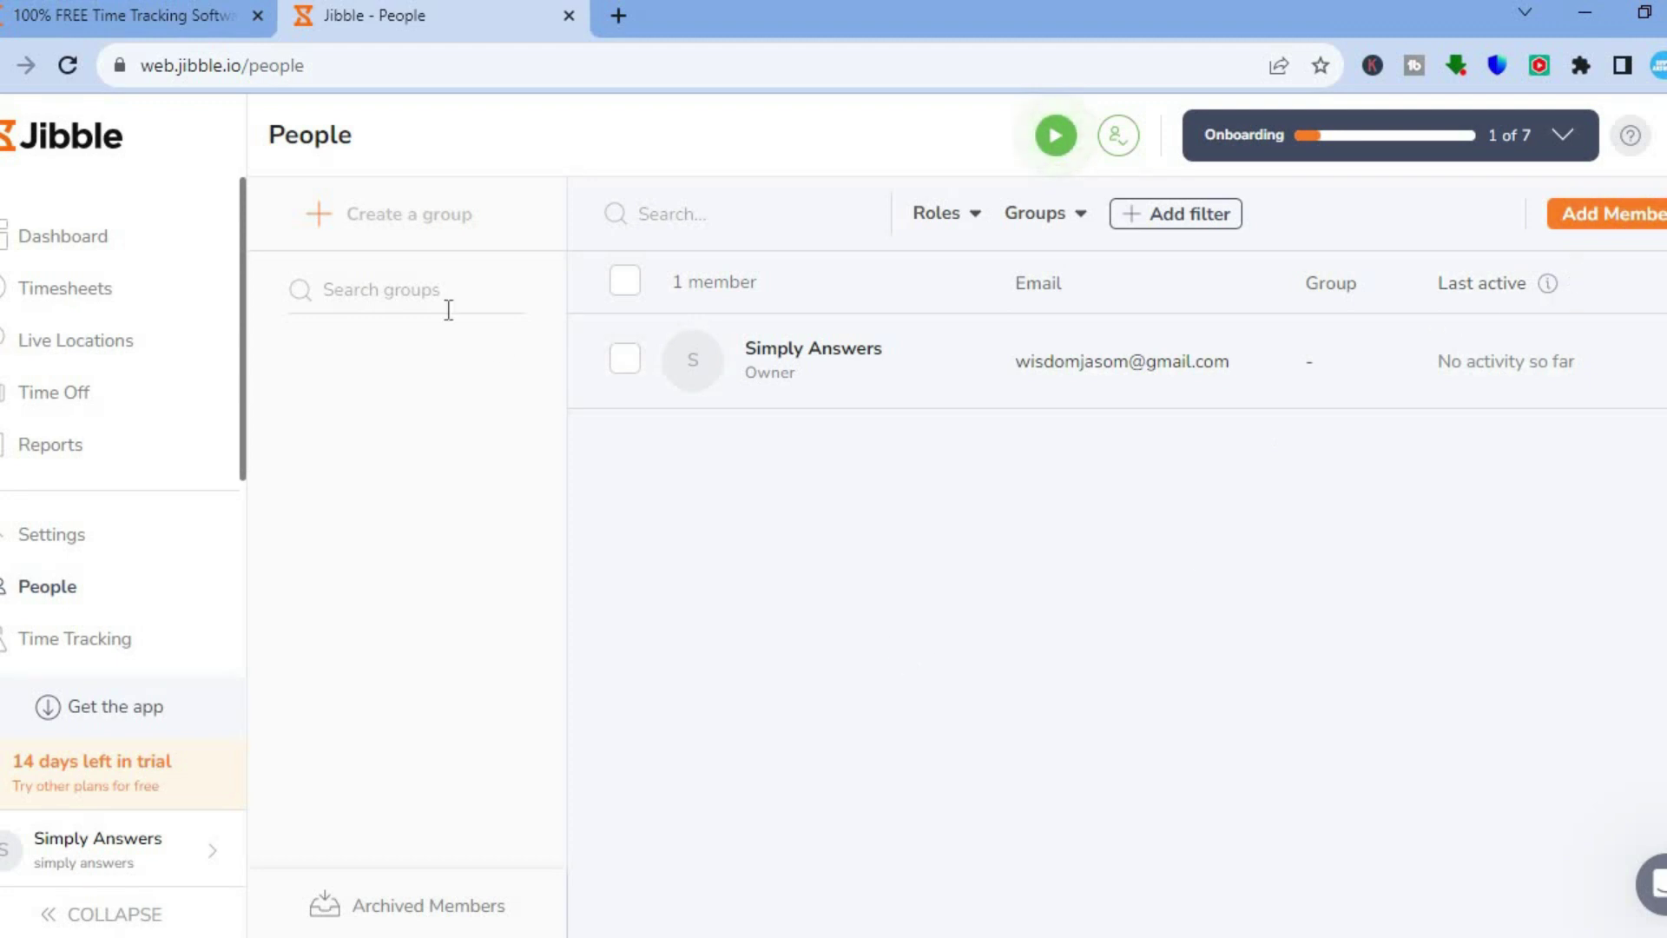
- Dismiss the Premium notice for creating groups and go to the Dashboard
mouse_move(410, 206)
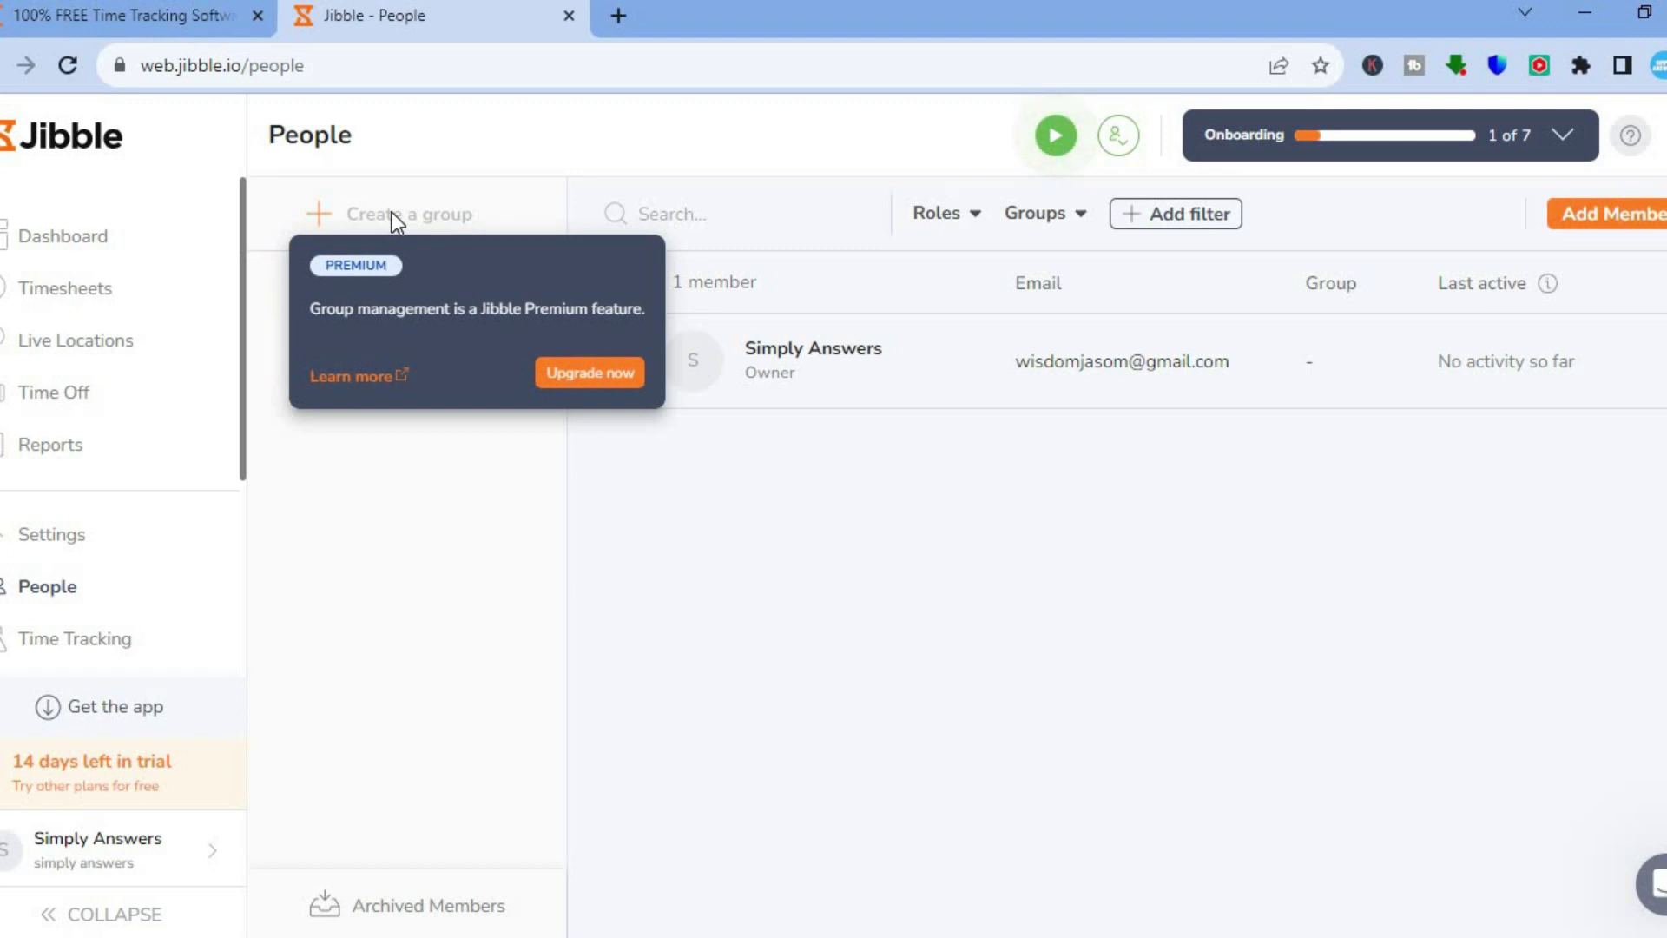
click(643, 583)
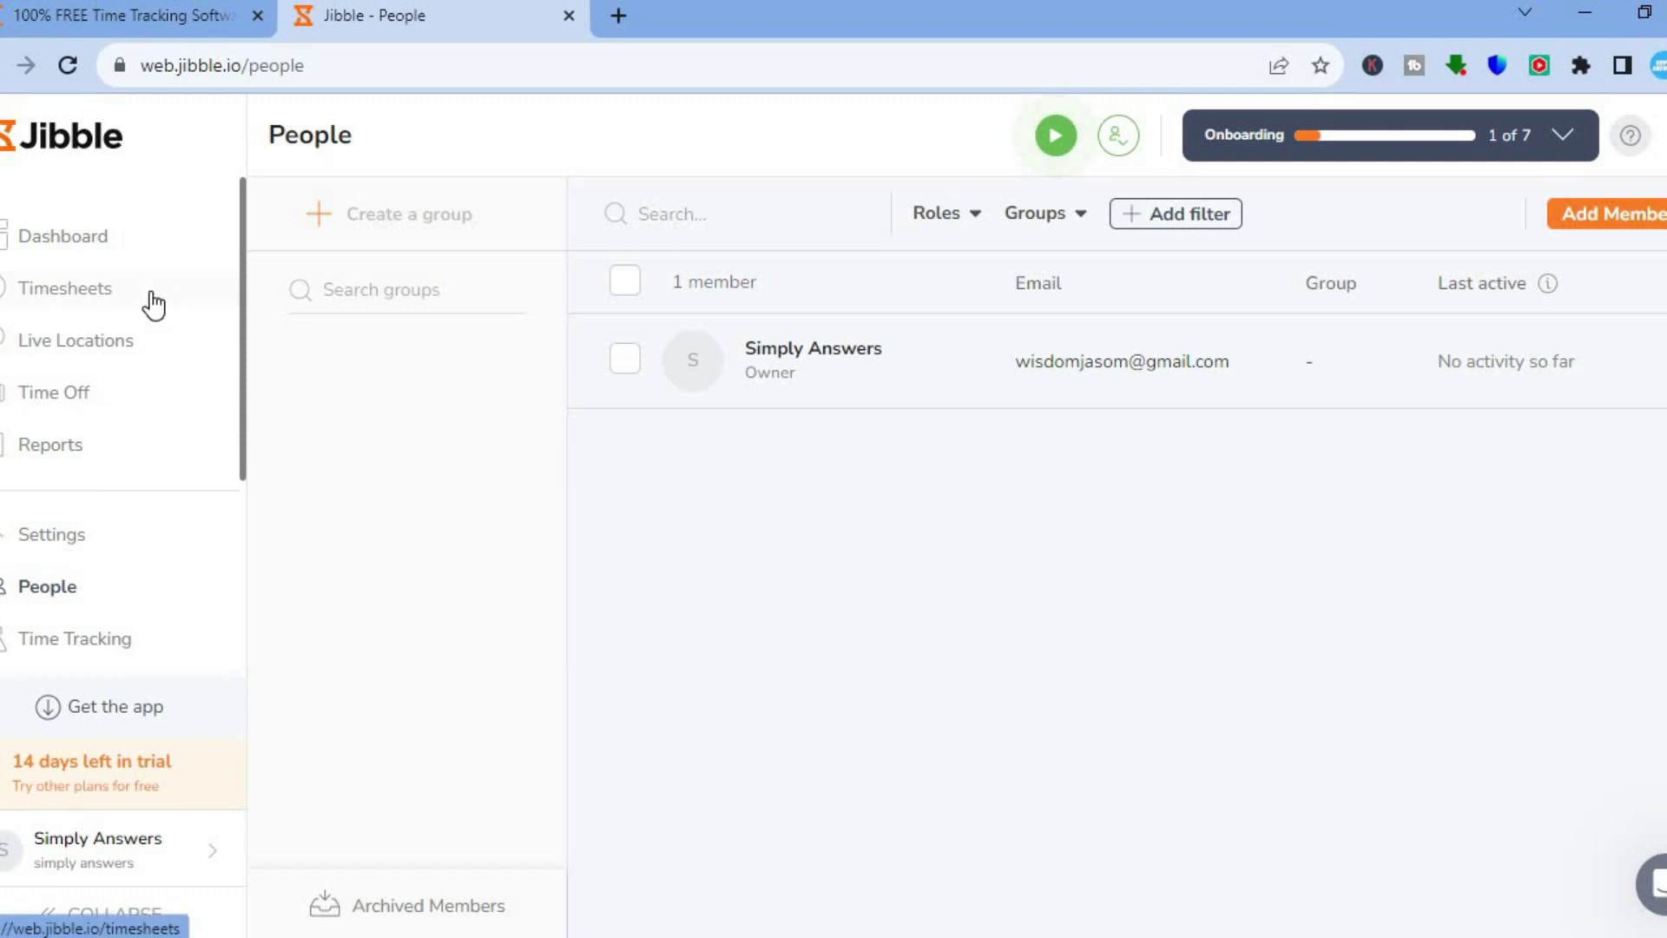
click(63, 239)
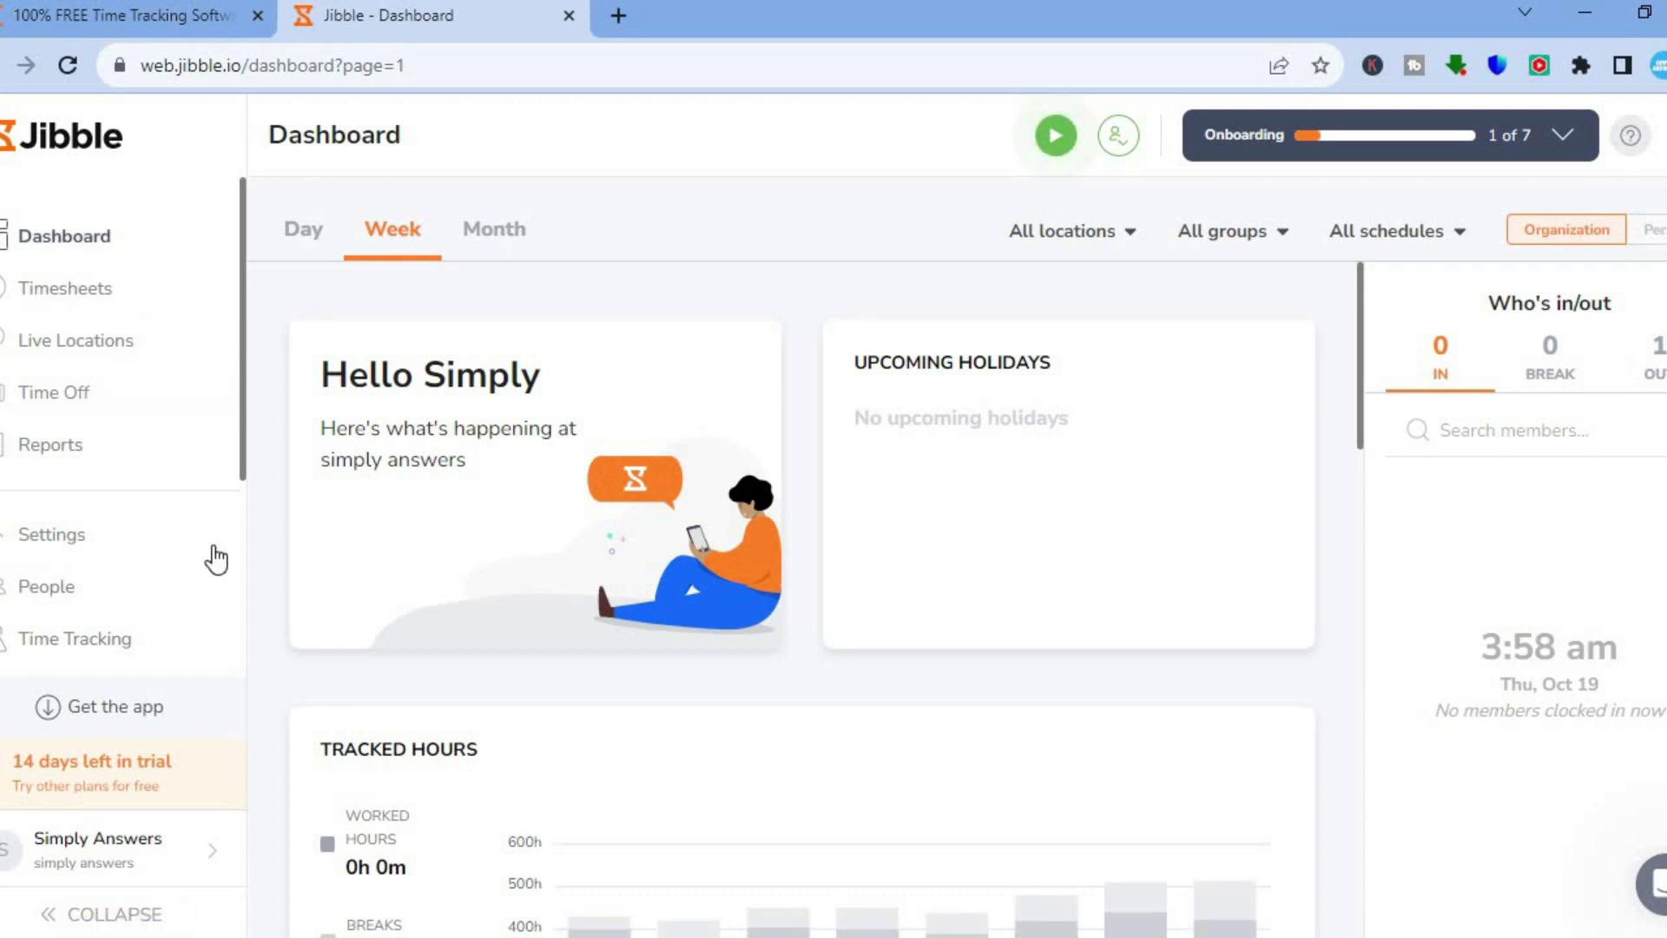
- Skip the policies tour and enable Mobile Apps alongside Web Browser in Device Restrictions
click(78, 642)
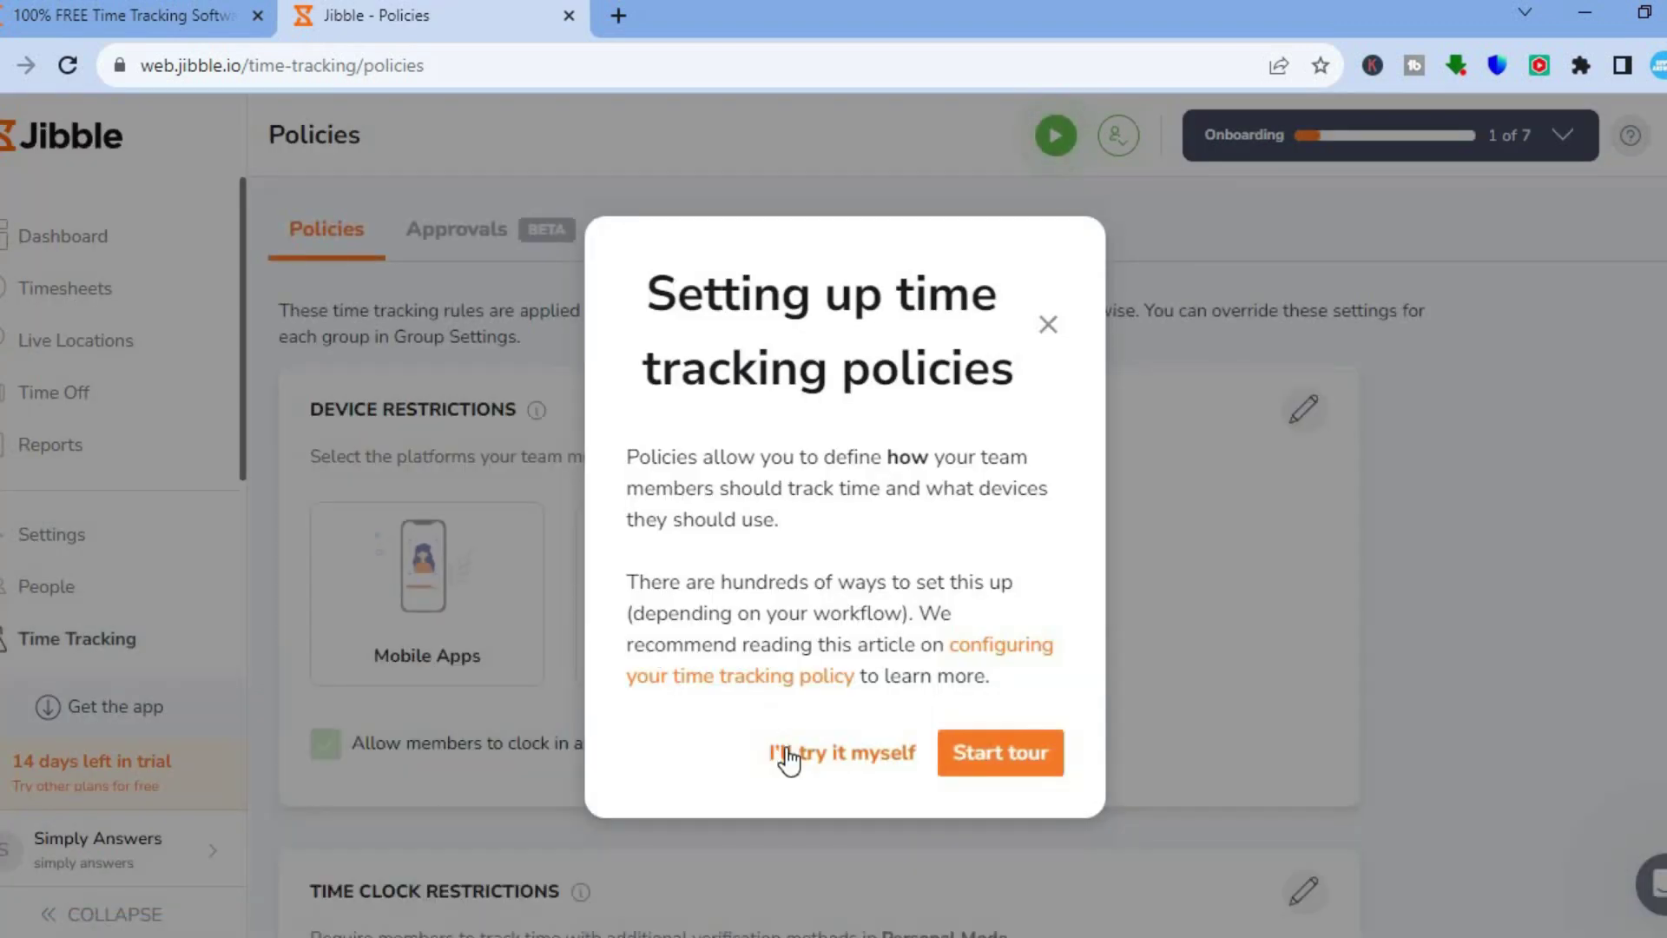
click(787, 752)
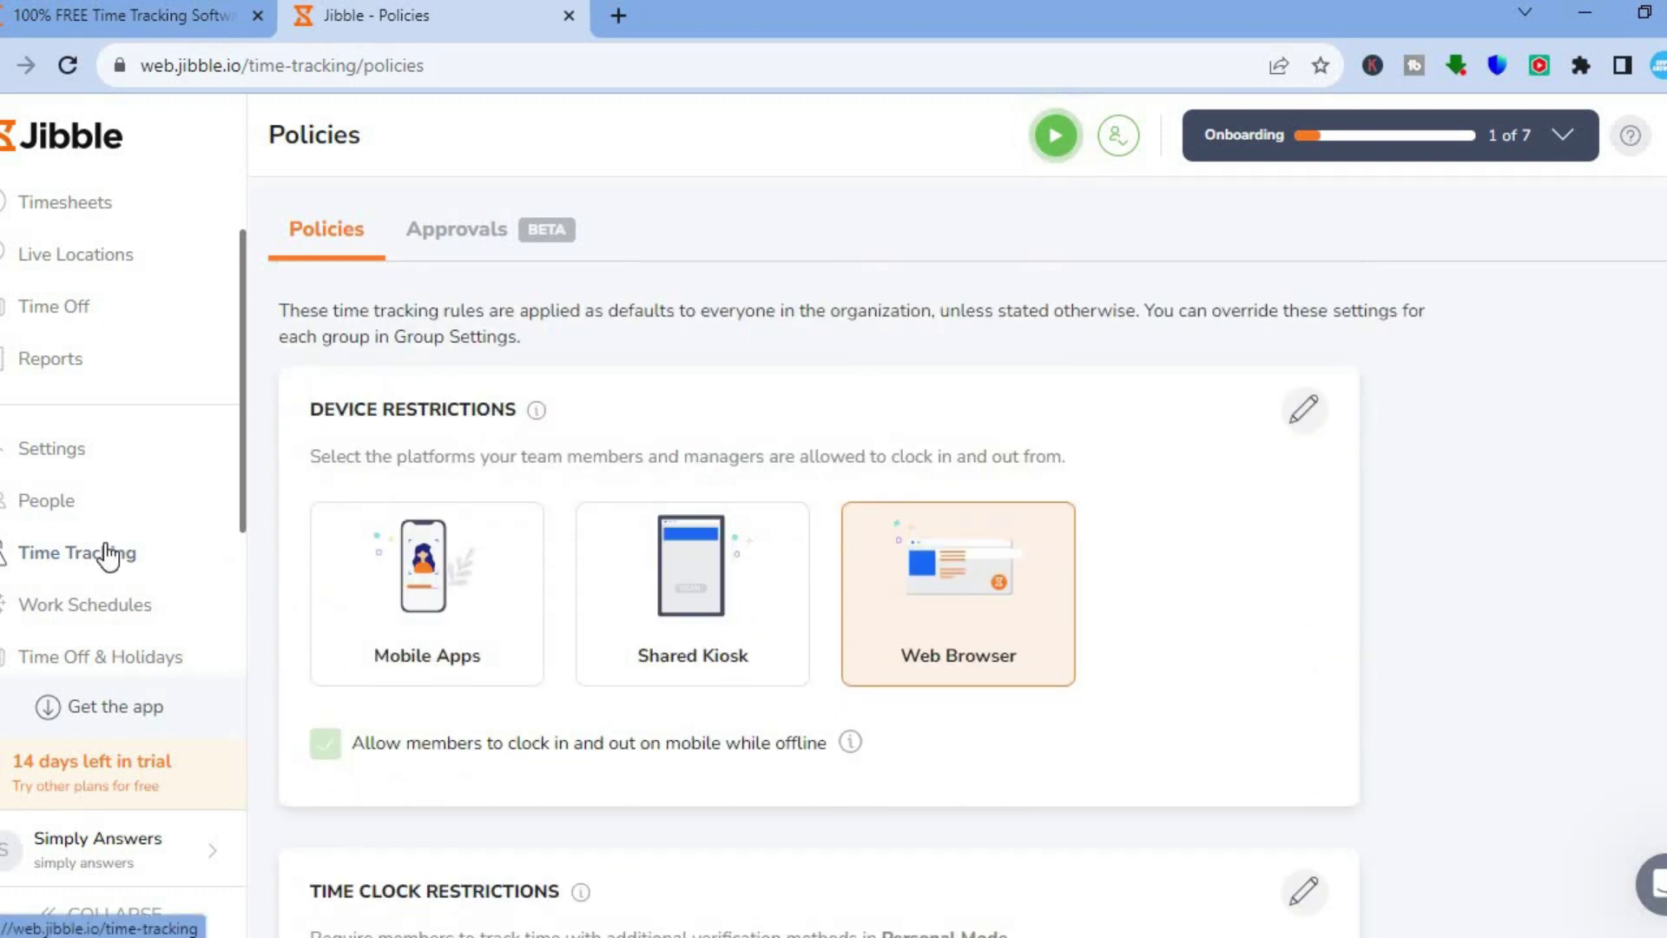
click(1305, 415)
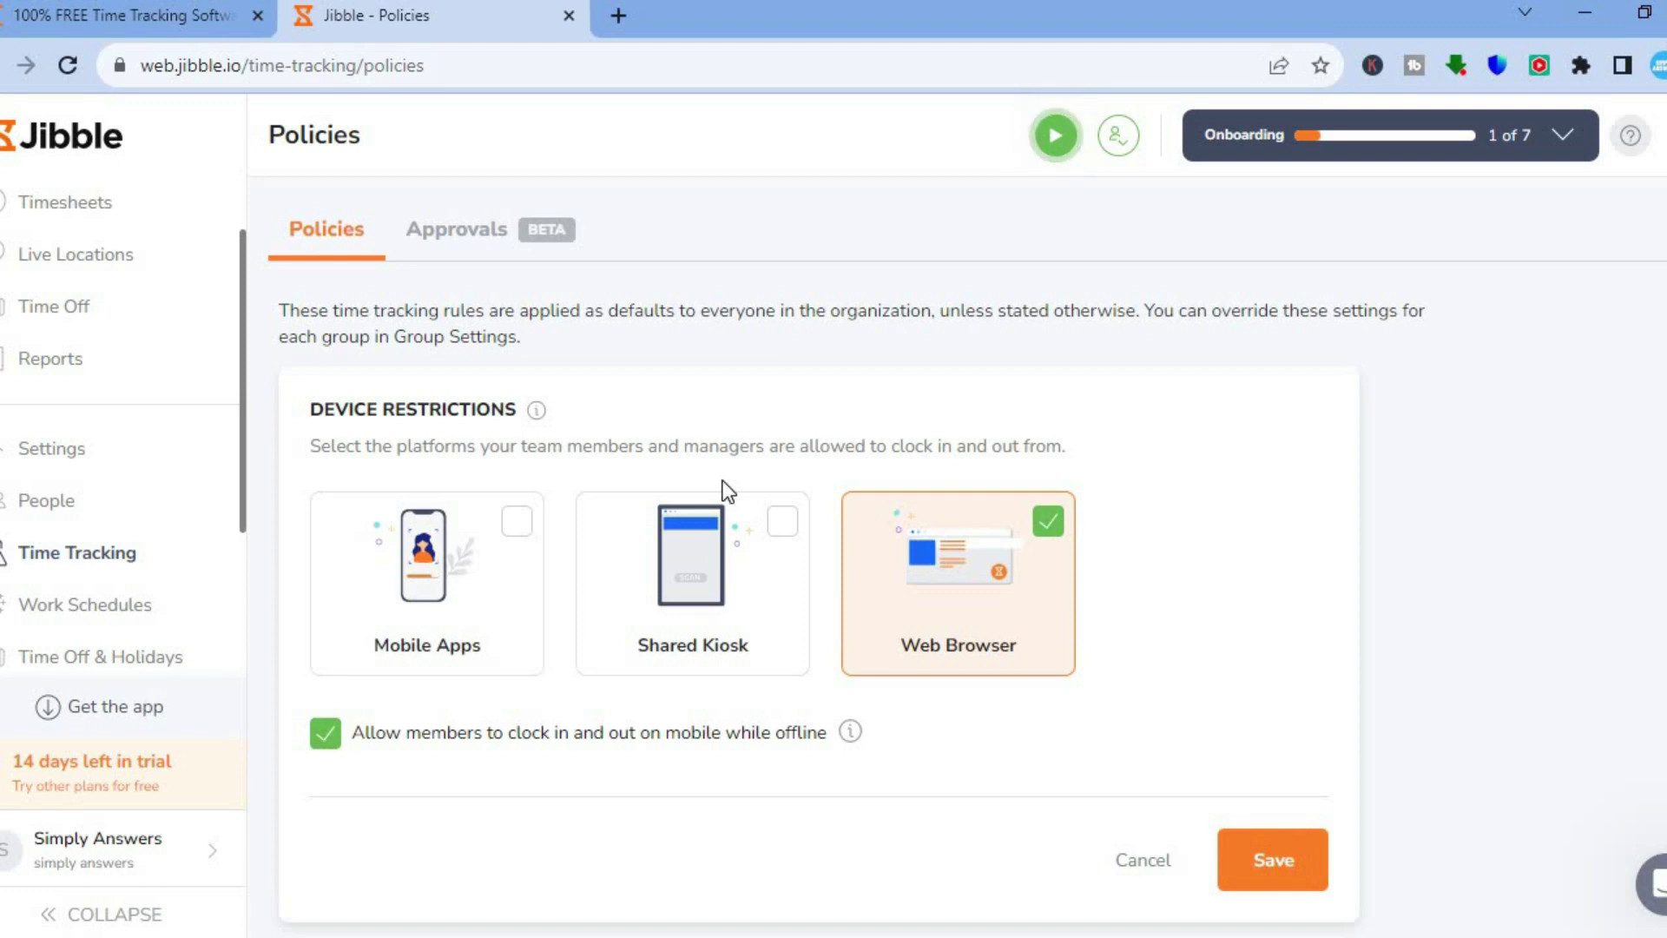
click(520, 524)
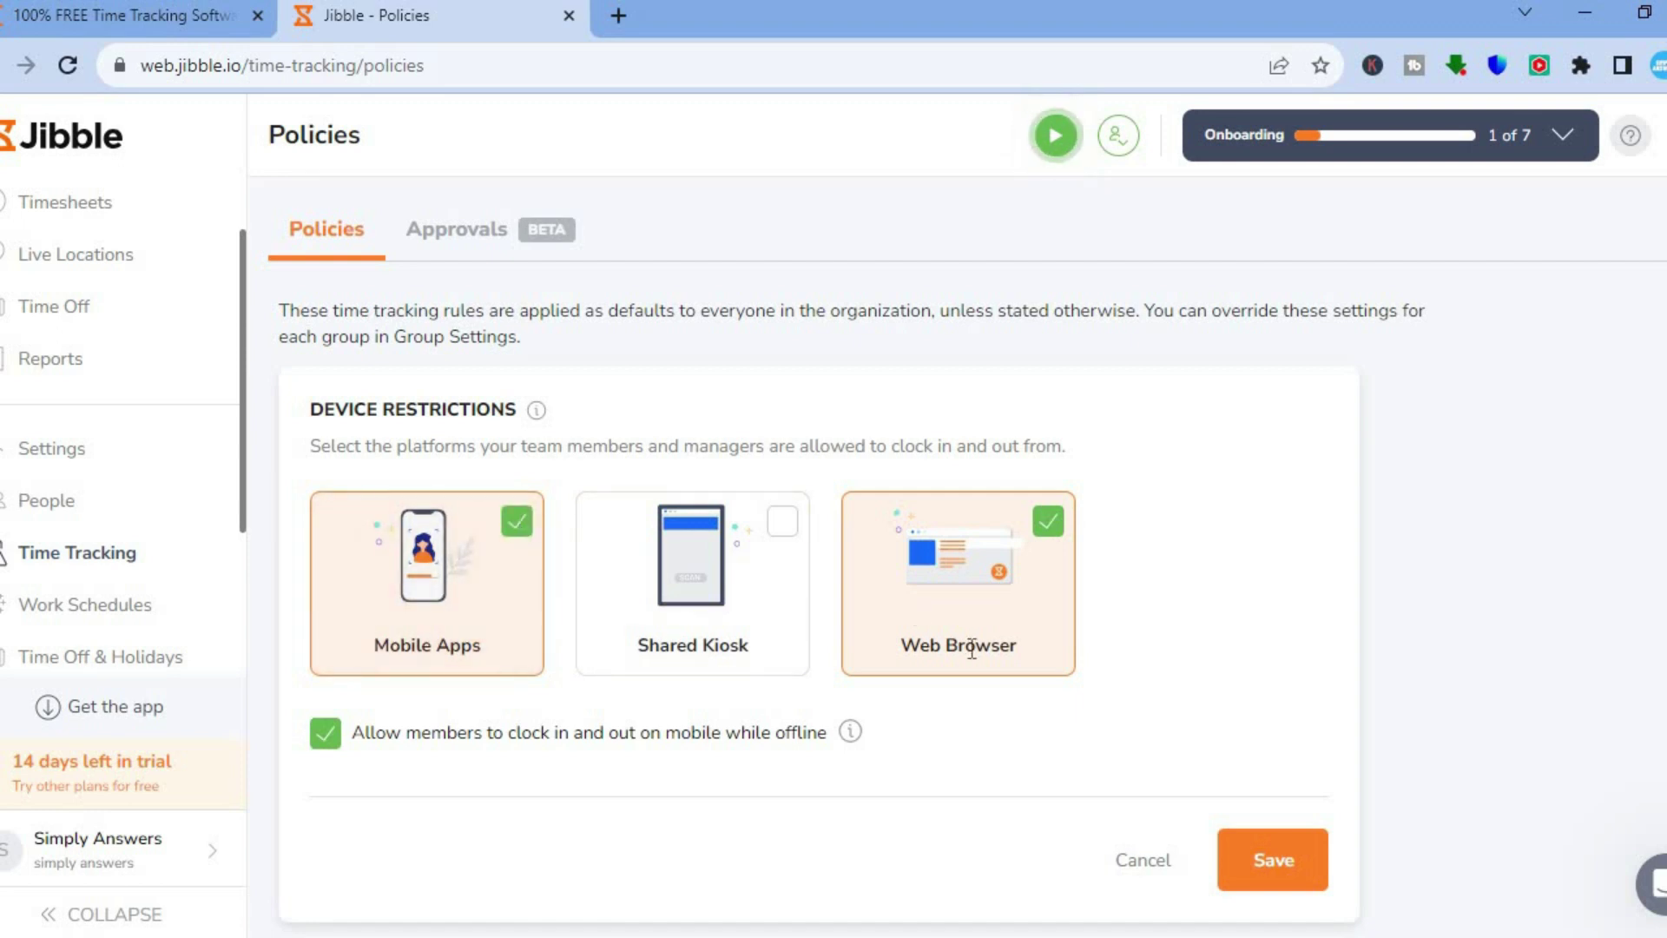
click(1286, 880)
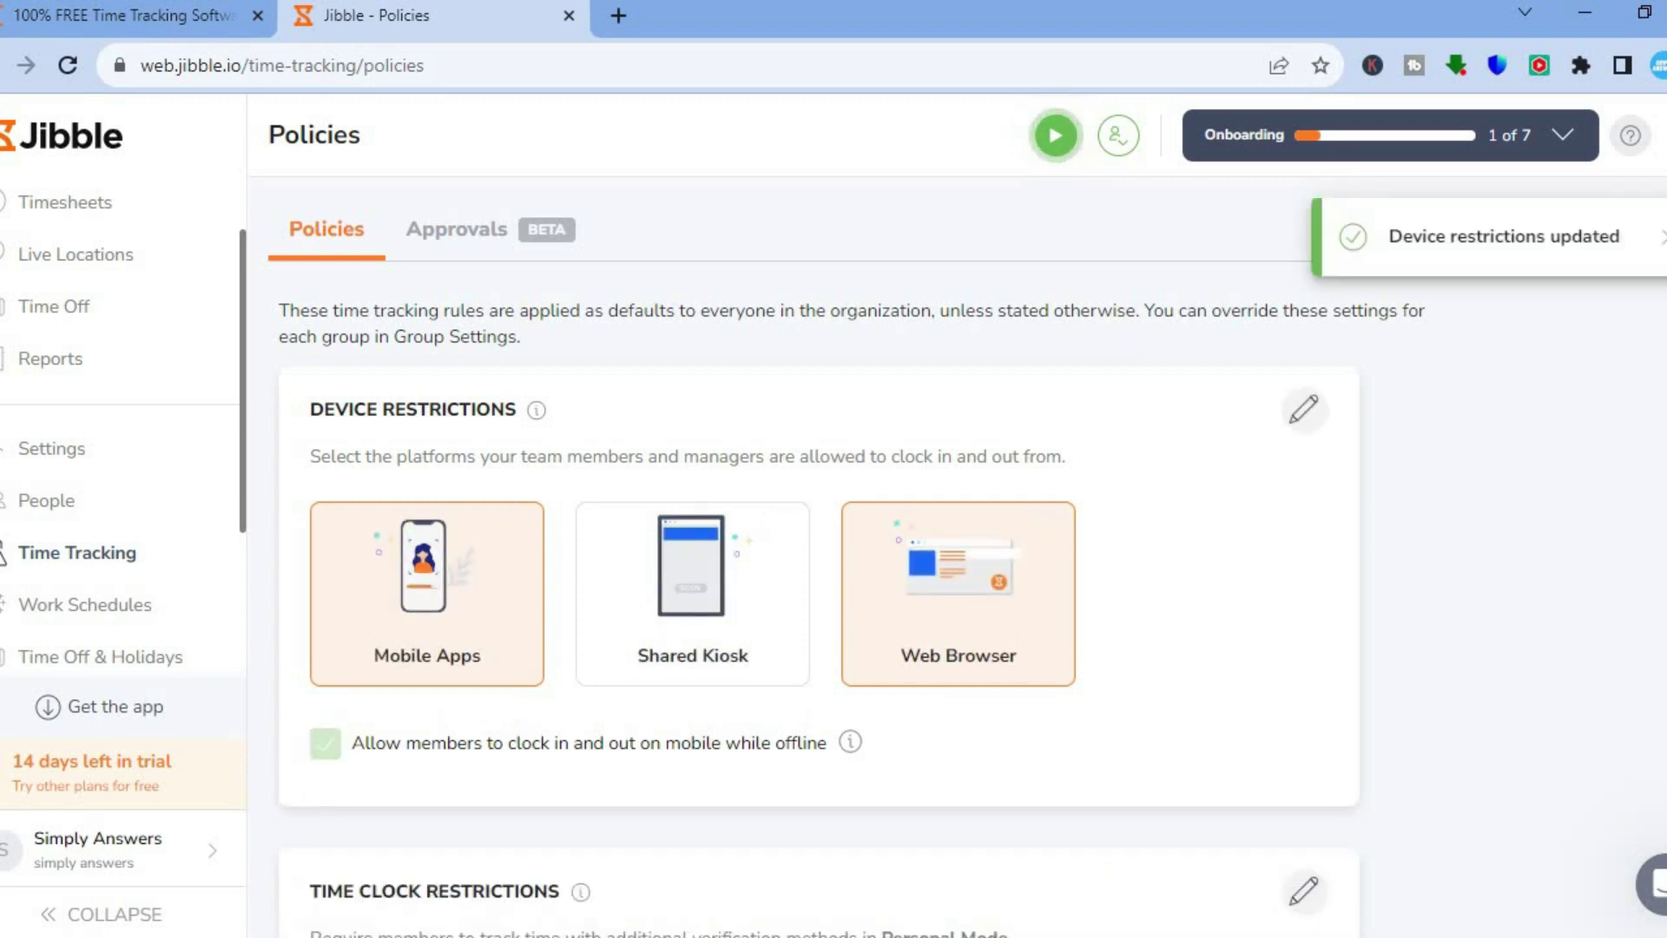
- Review the Time Clock Restrictions levels and save with Moderate kept for Personal Mode
scroll(819, 599, down, 5)
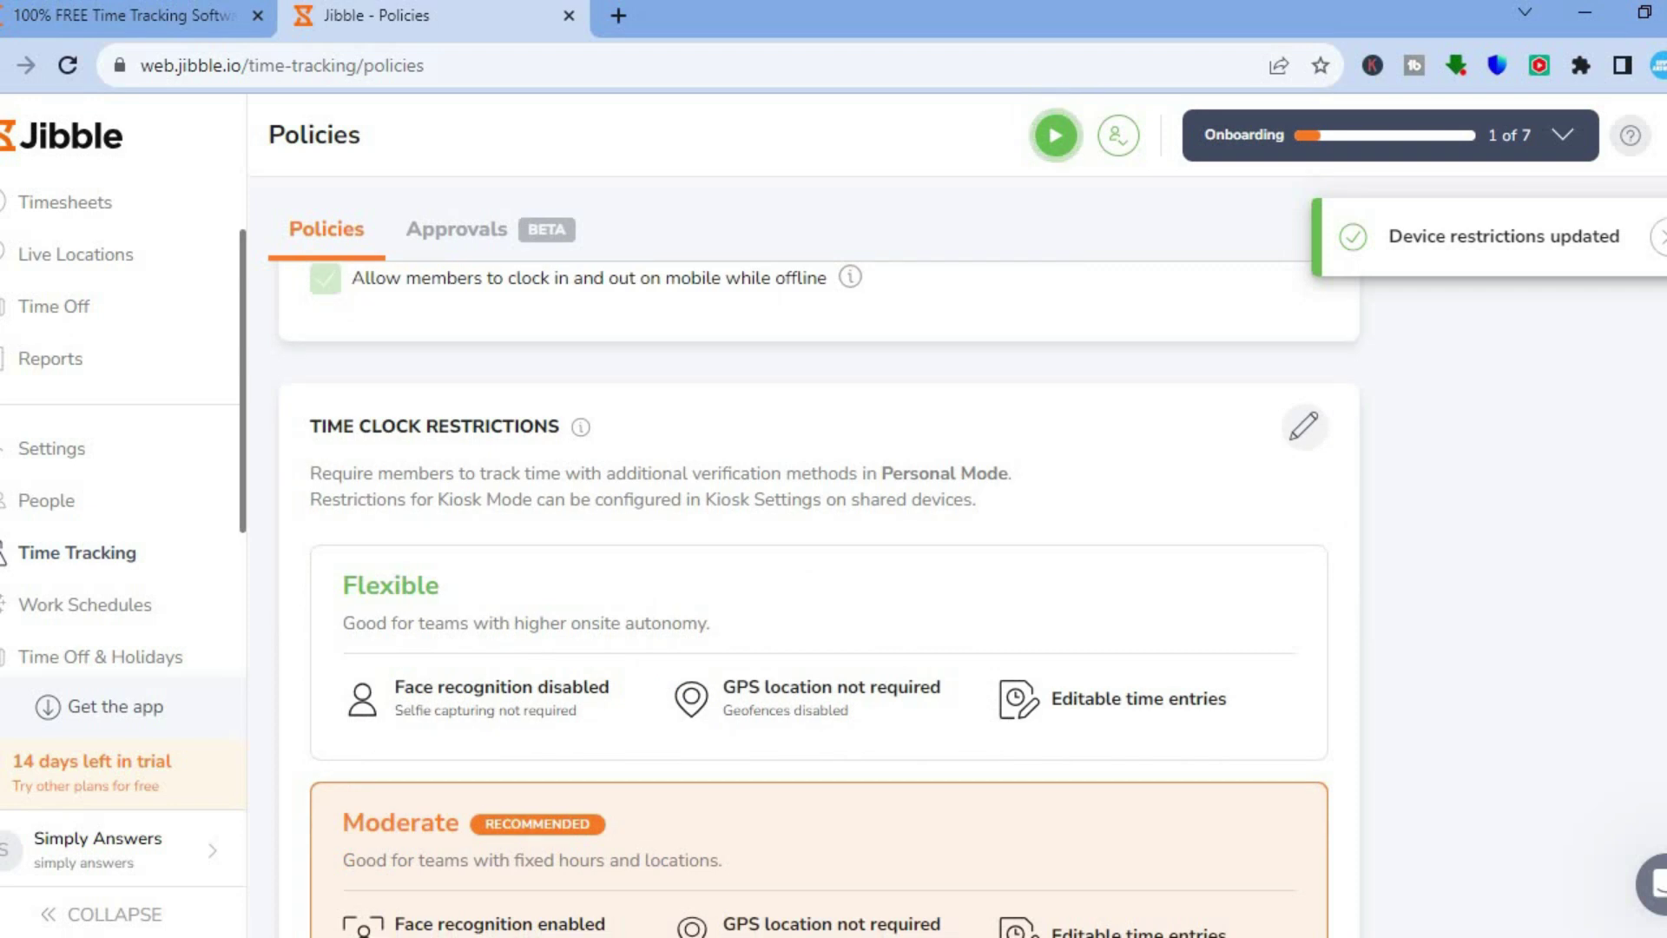
scroll(972, 525, down, 1)
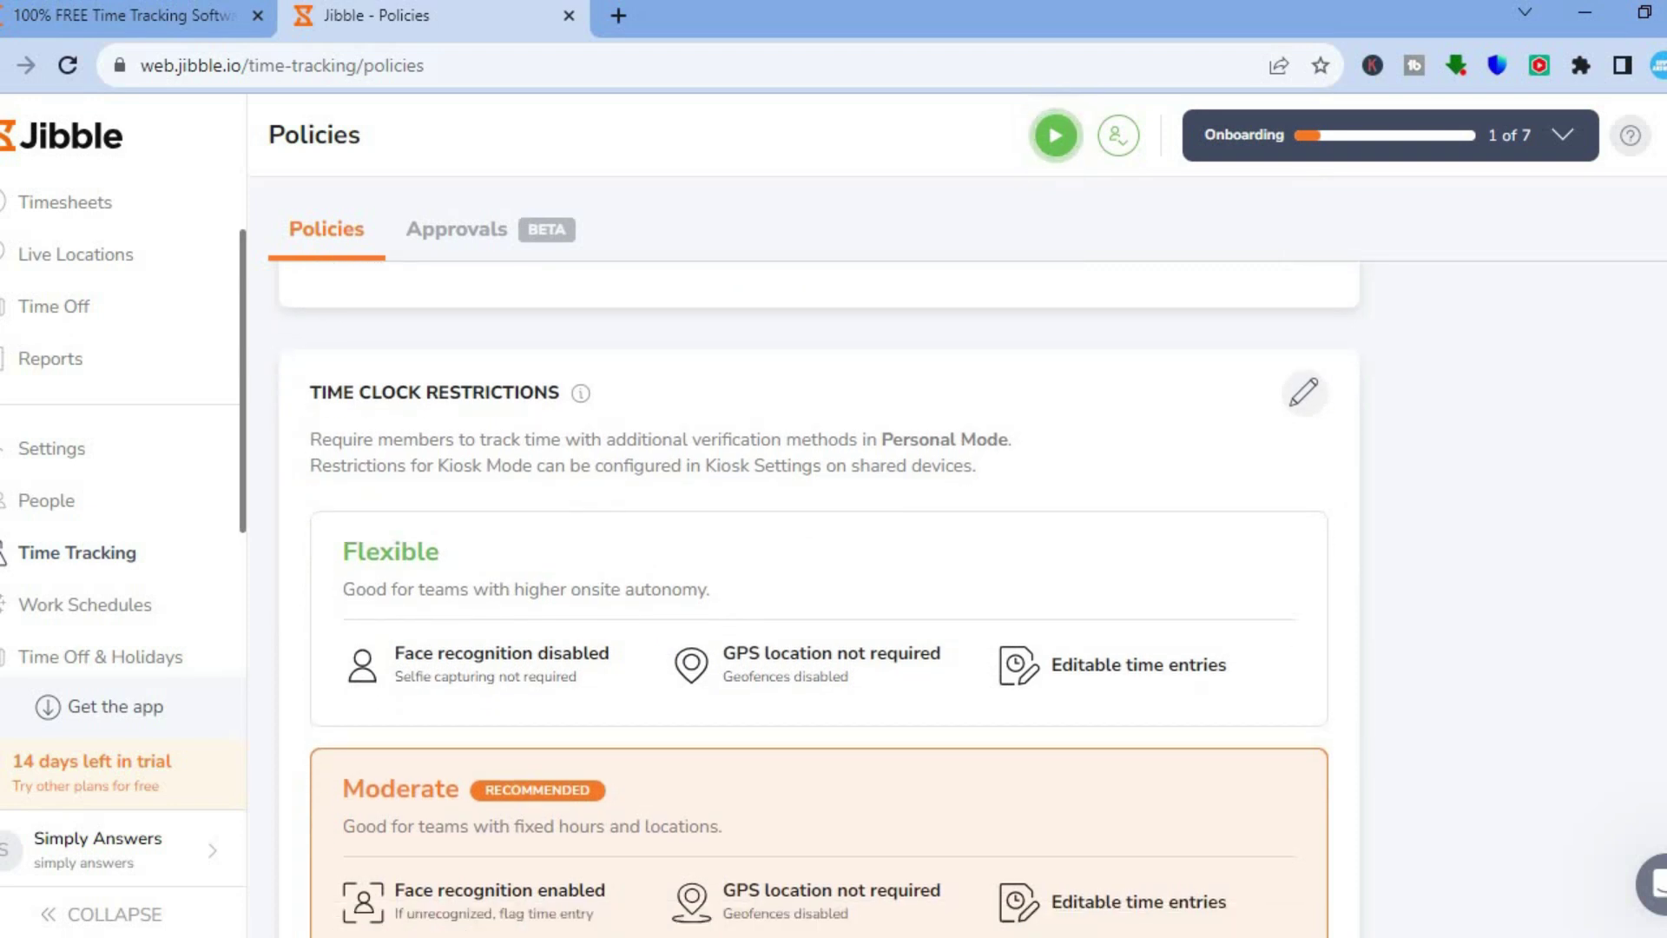
click(1317, 396)
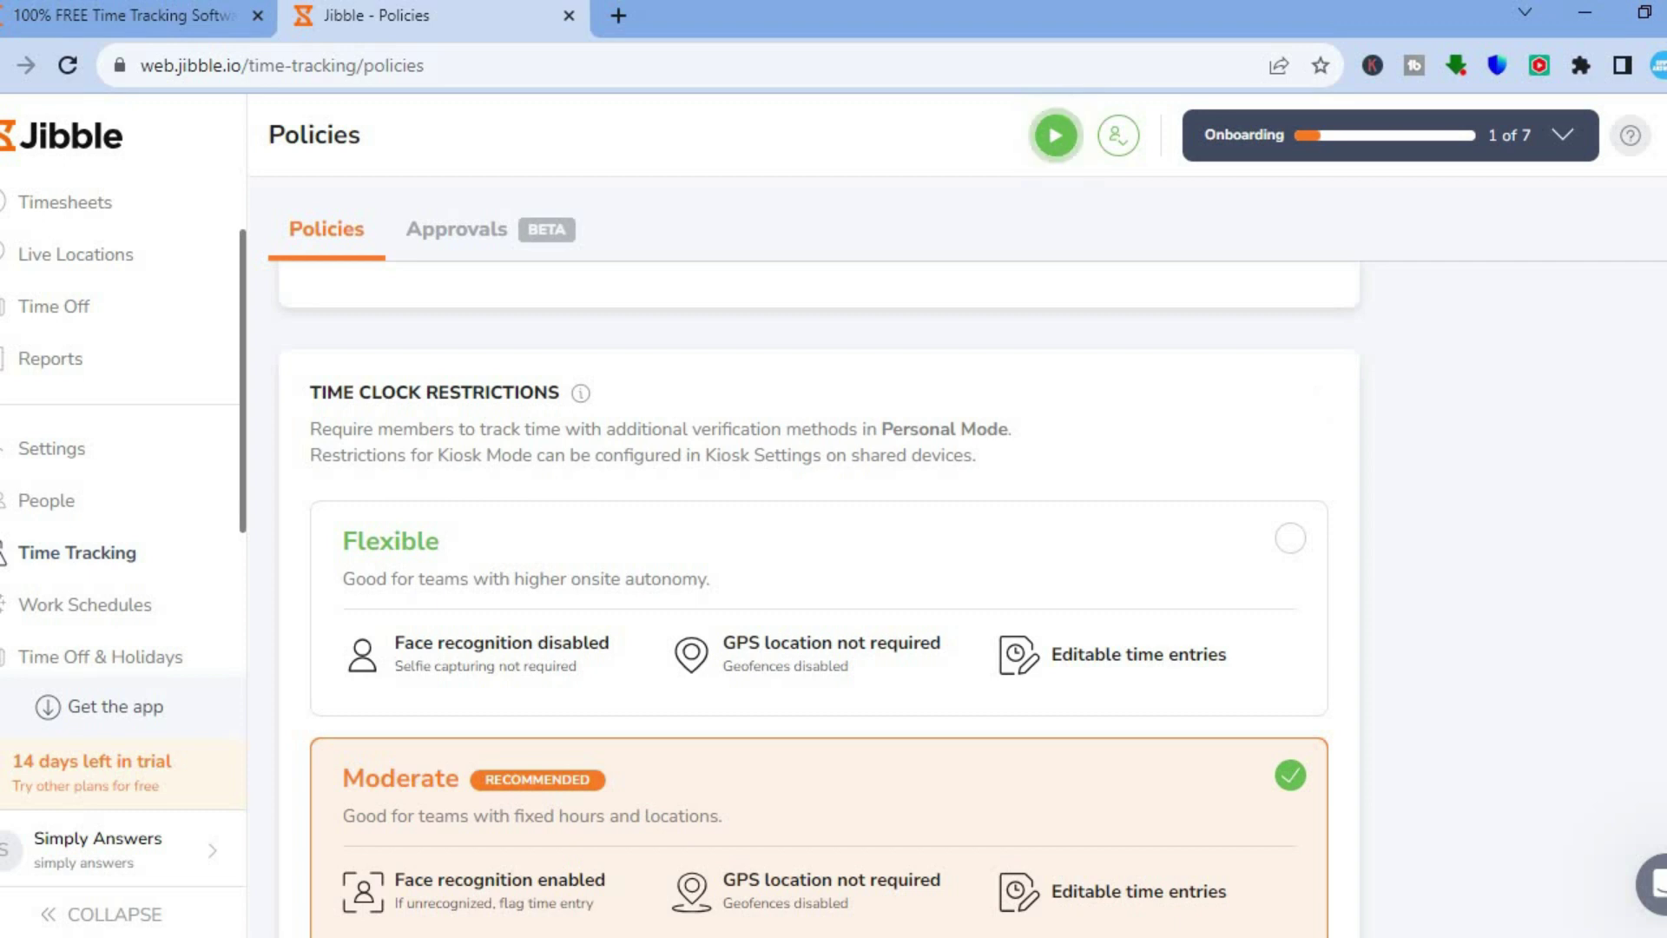
scroll(819, 518, down, 1)
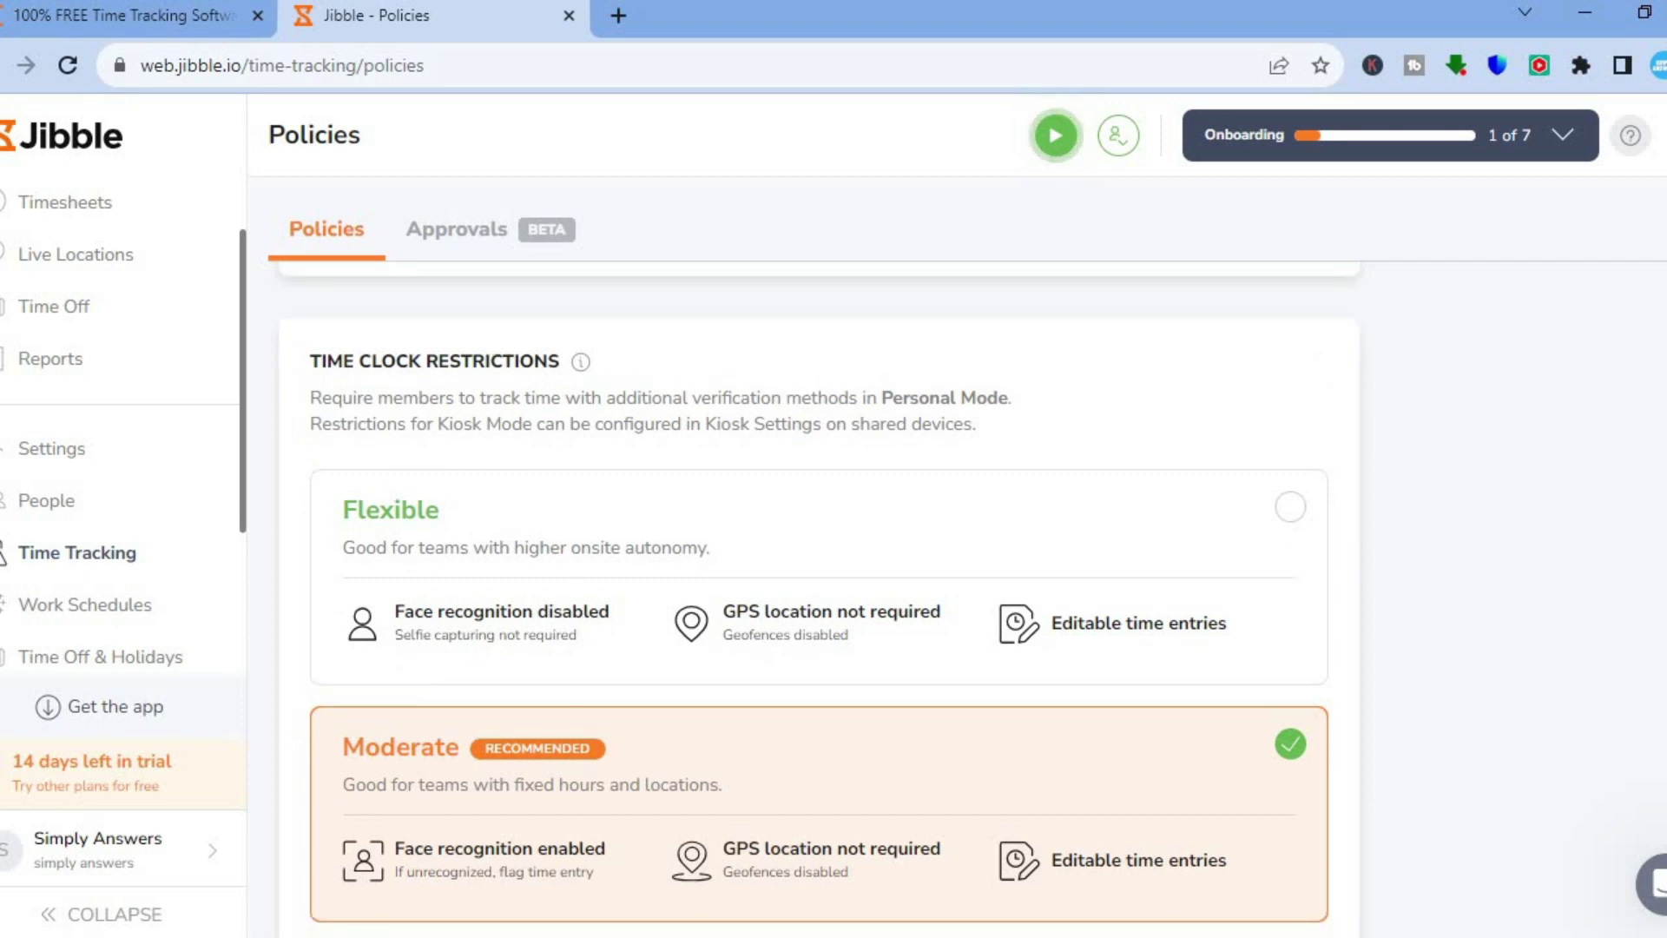
scroll(703, 527, down, 5)
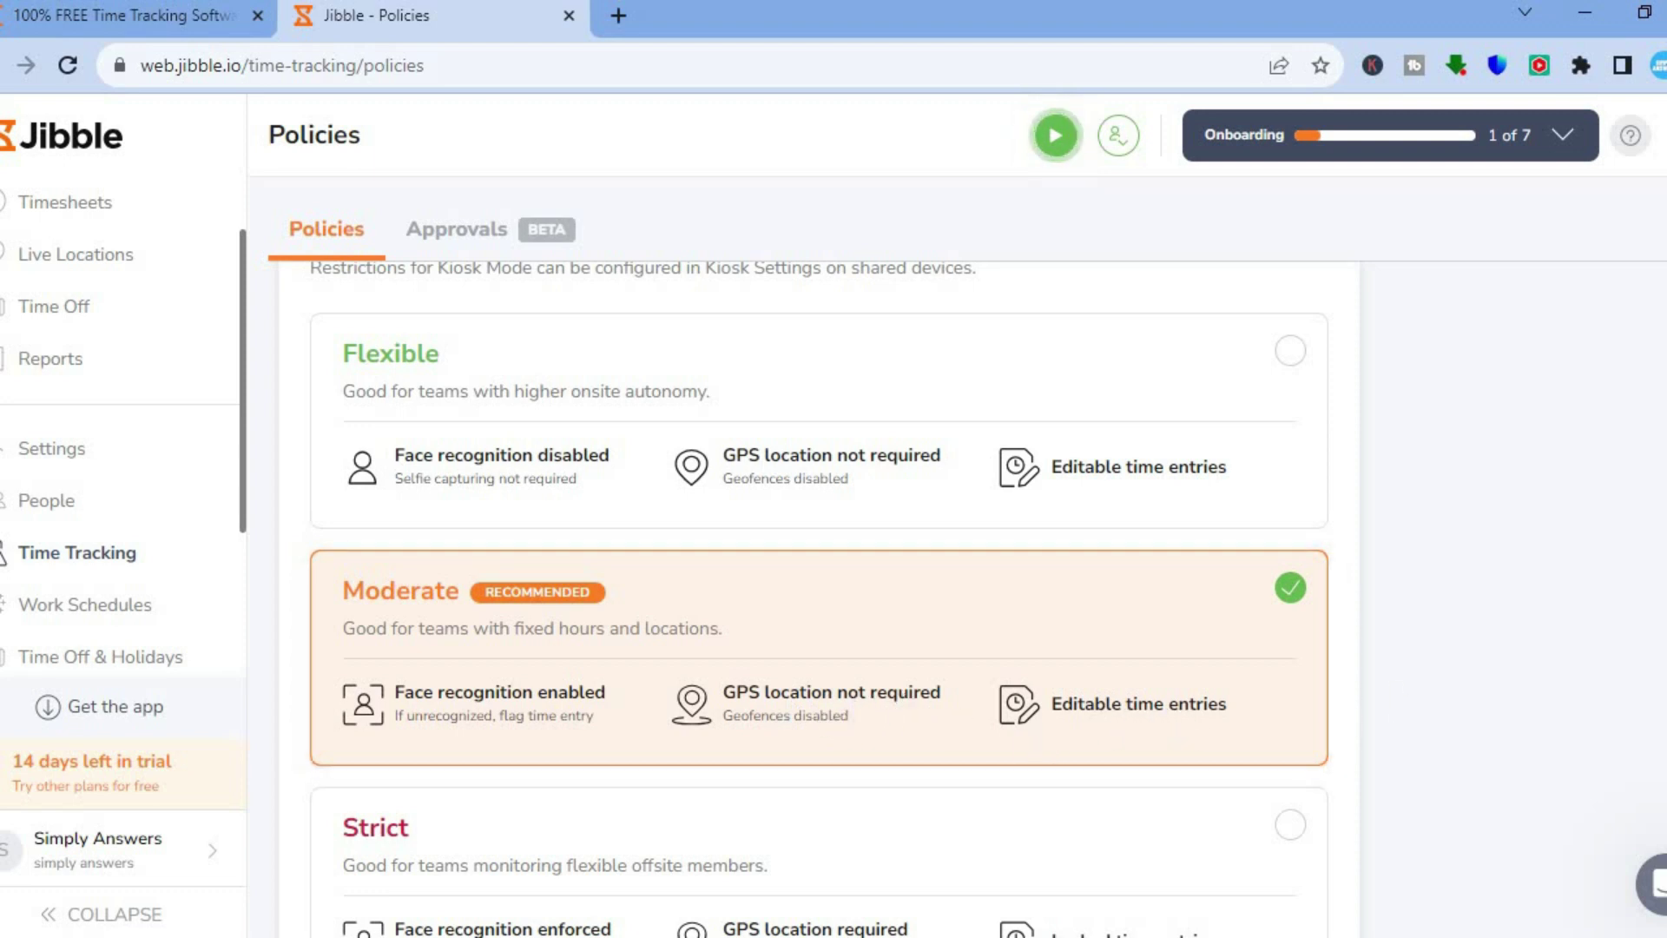
scroll(1393, 697, down, 3)
scroll(1394, 697, down, 2)
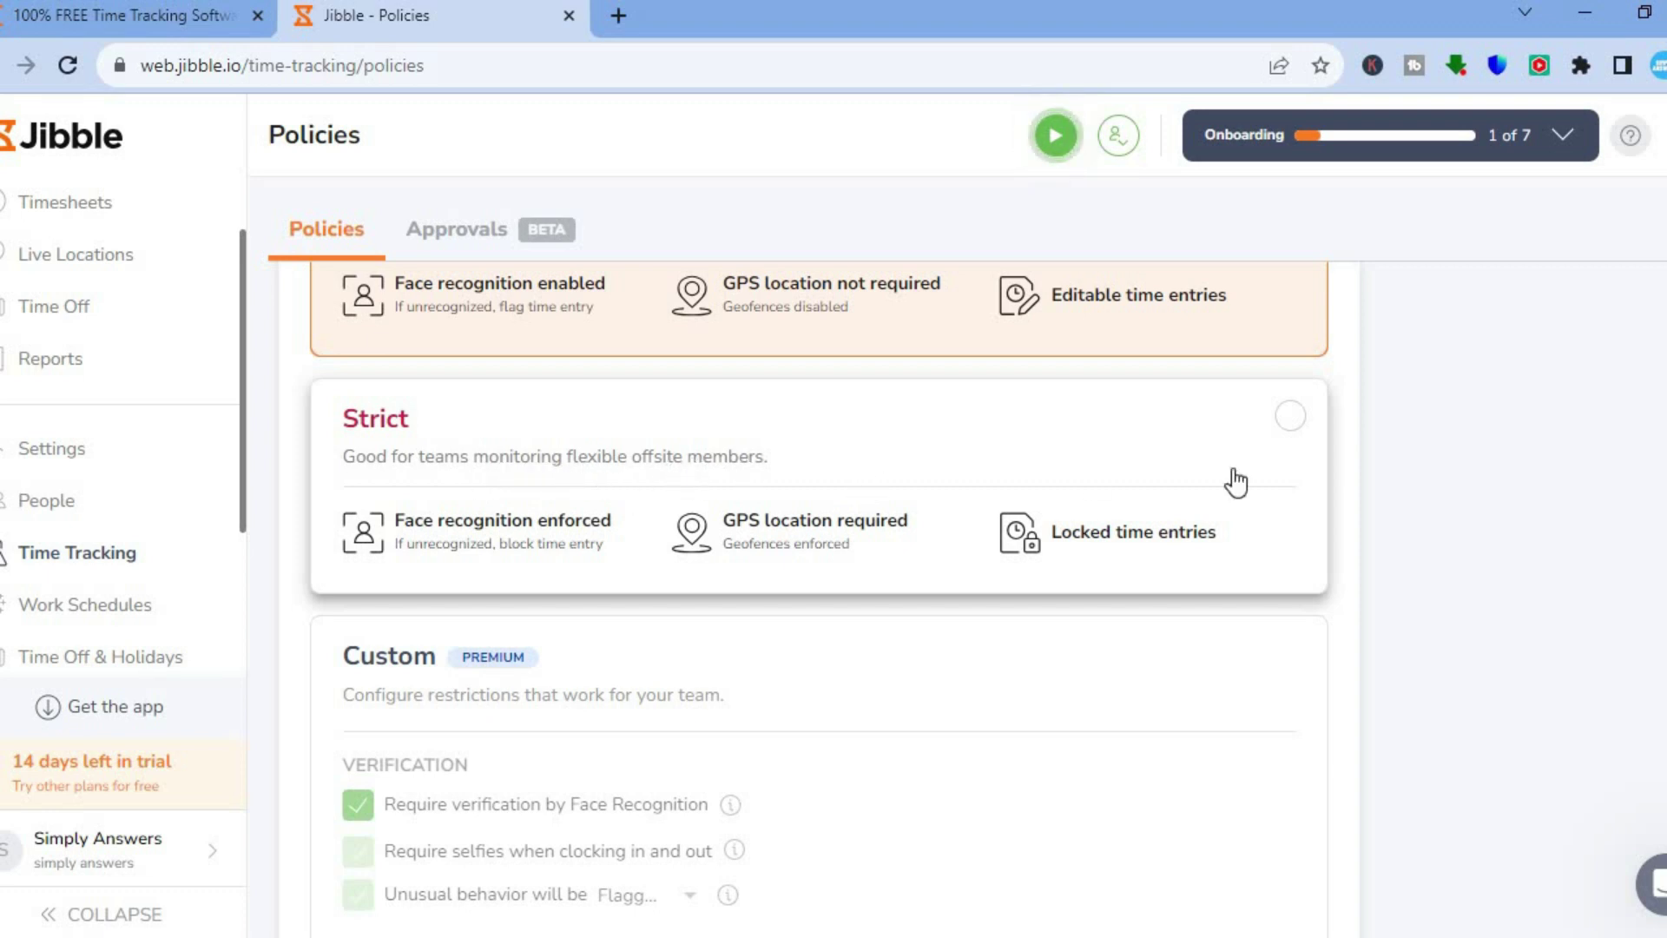
click(1290, 416)
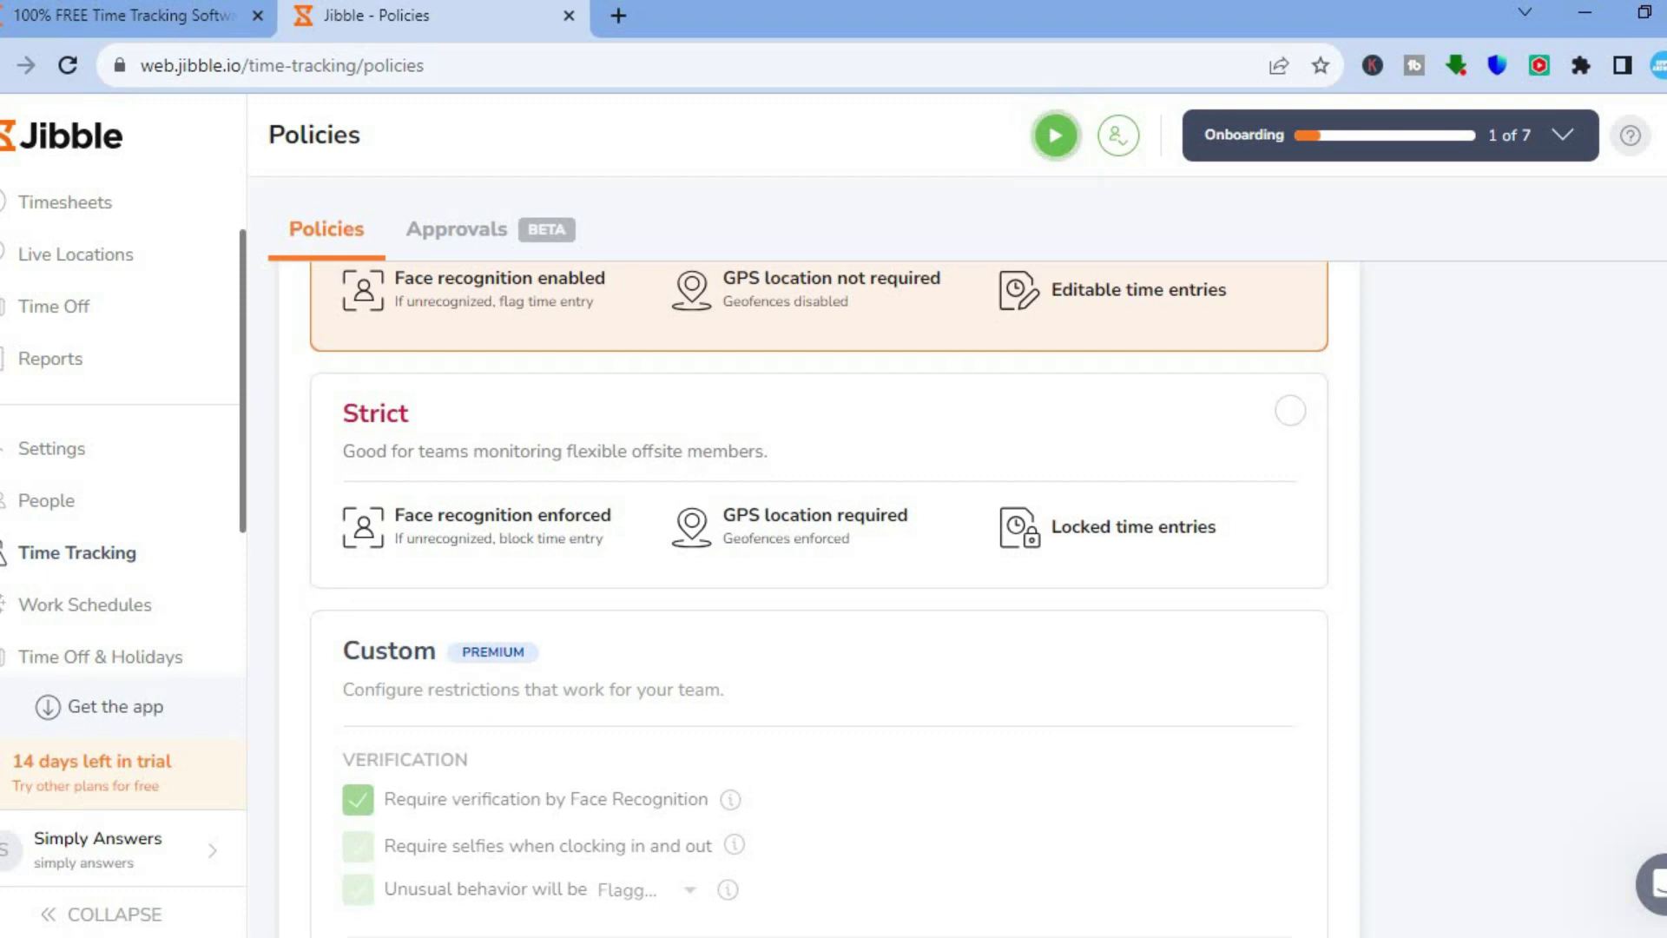
scroll(1626, 443, down, 5)
scroll(1296, 675, down, 4)
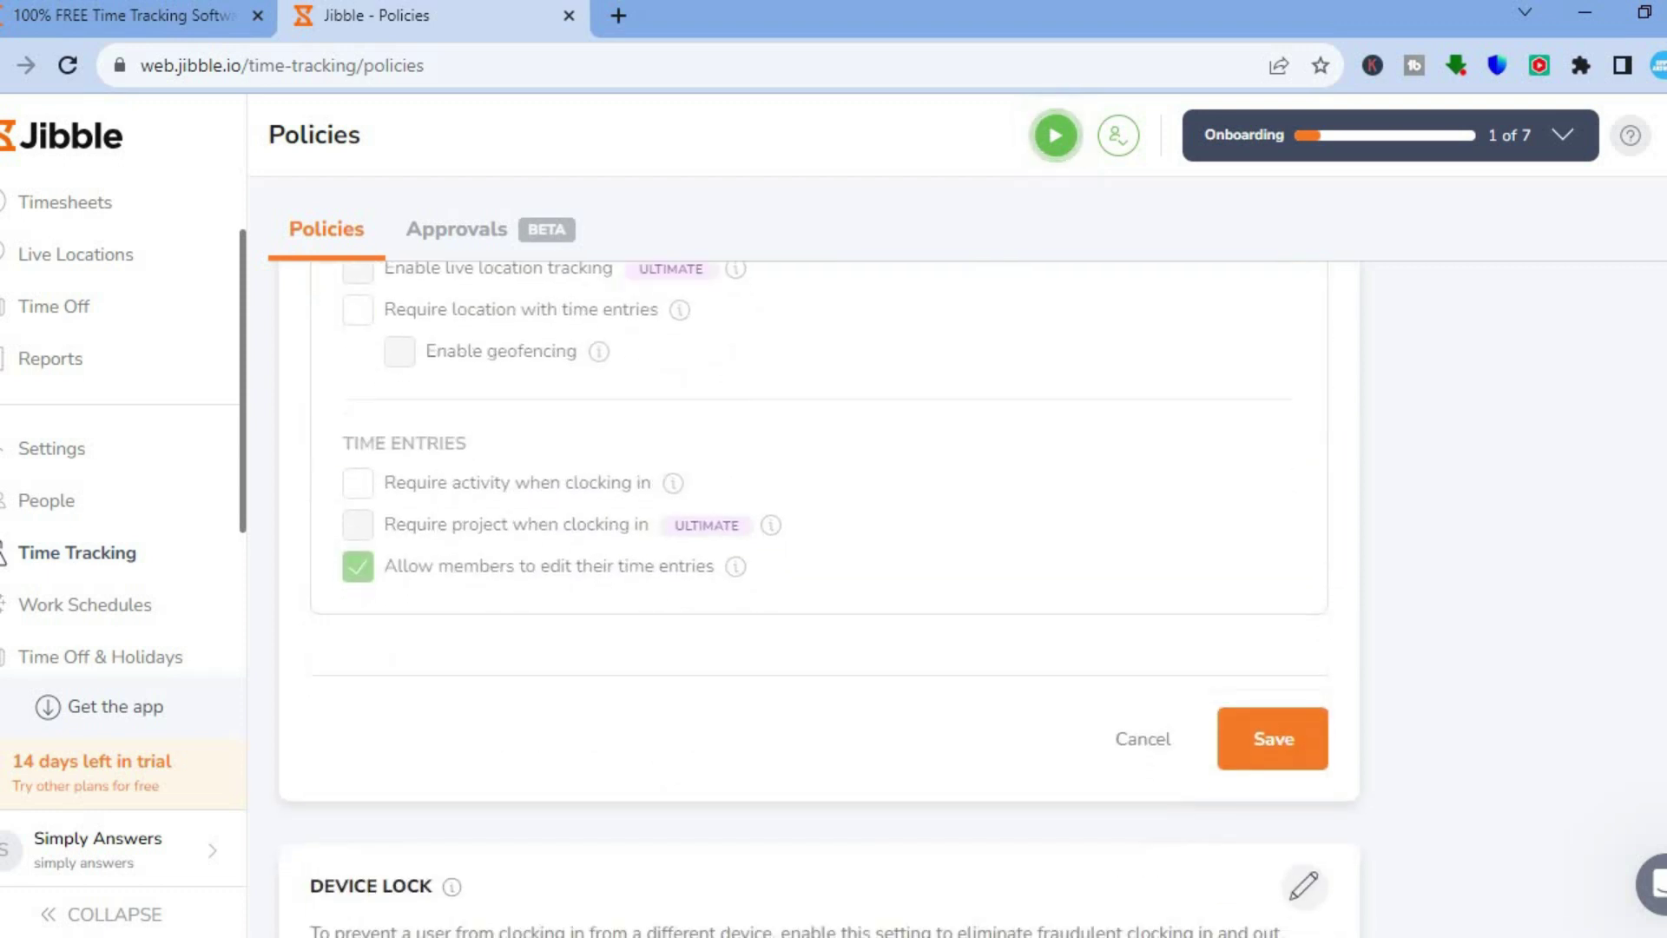
click(1278, 725)
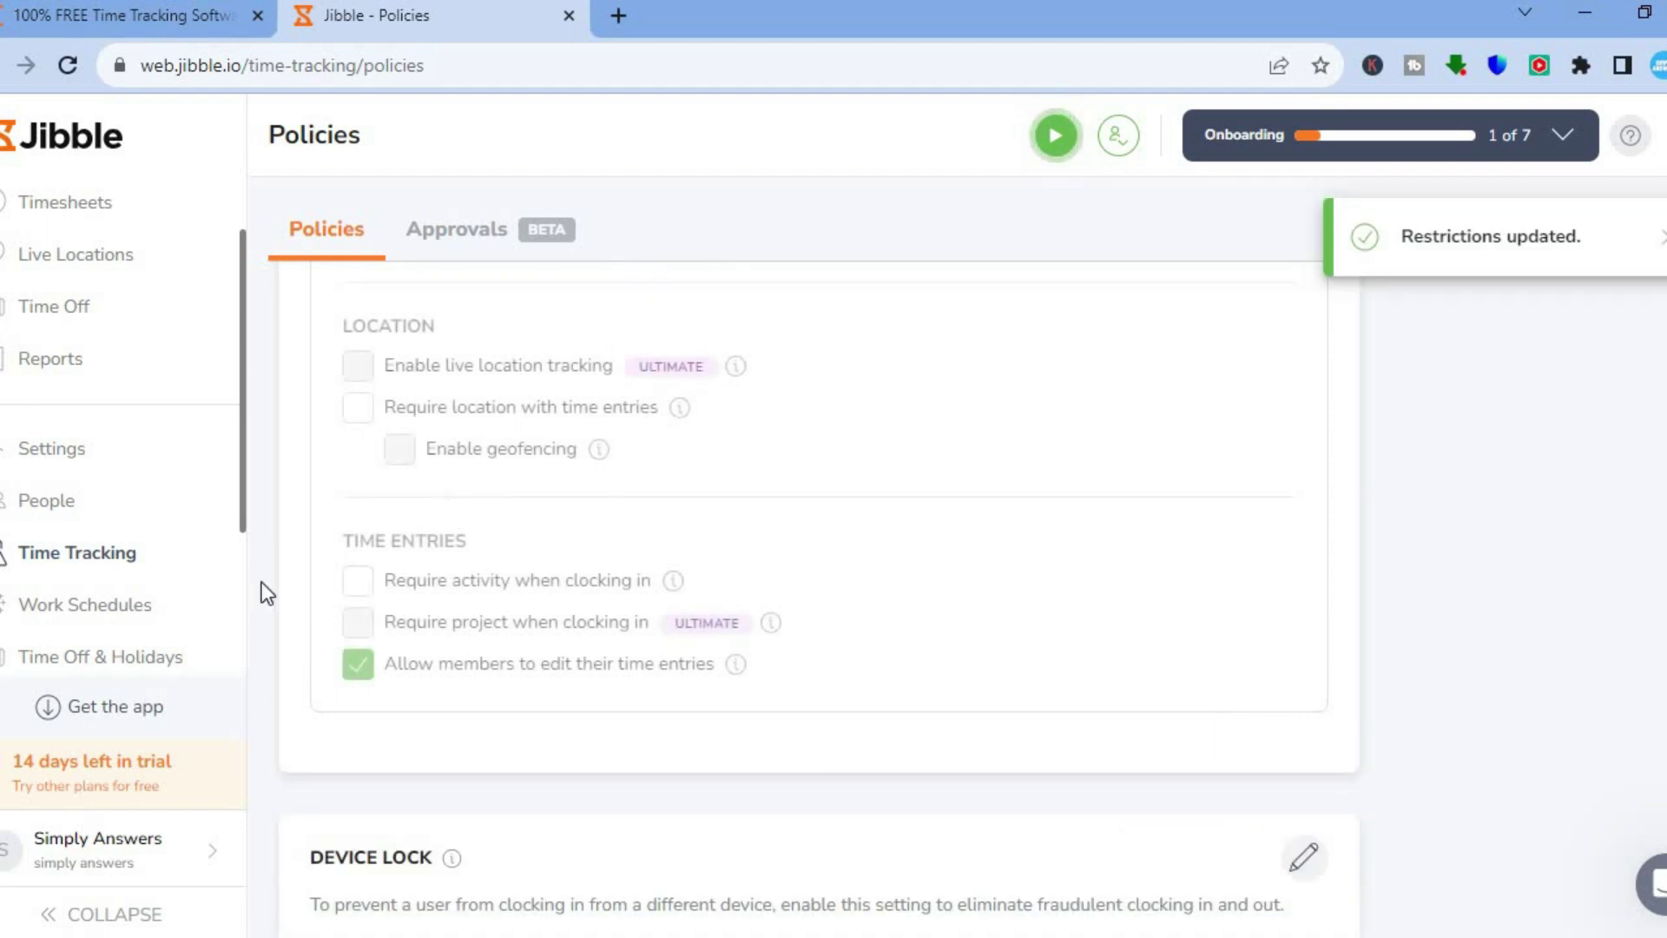
- Dismiss the Work Schedules introduction and start adding a new work schedule
click(145, 606)
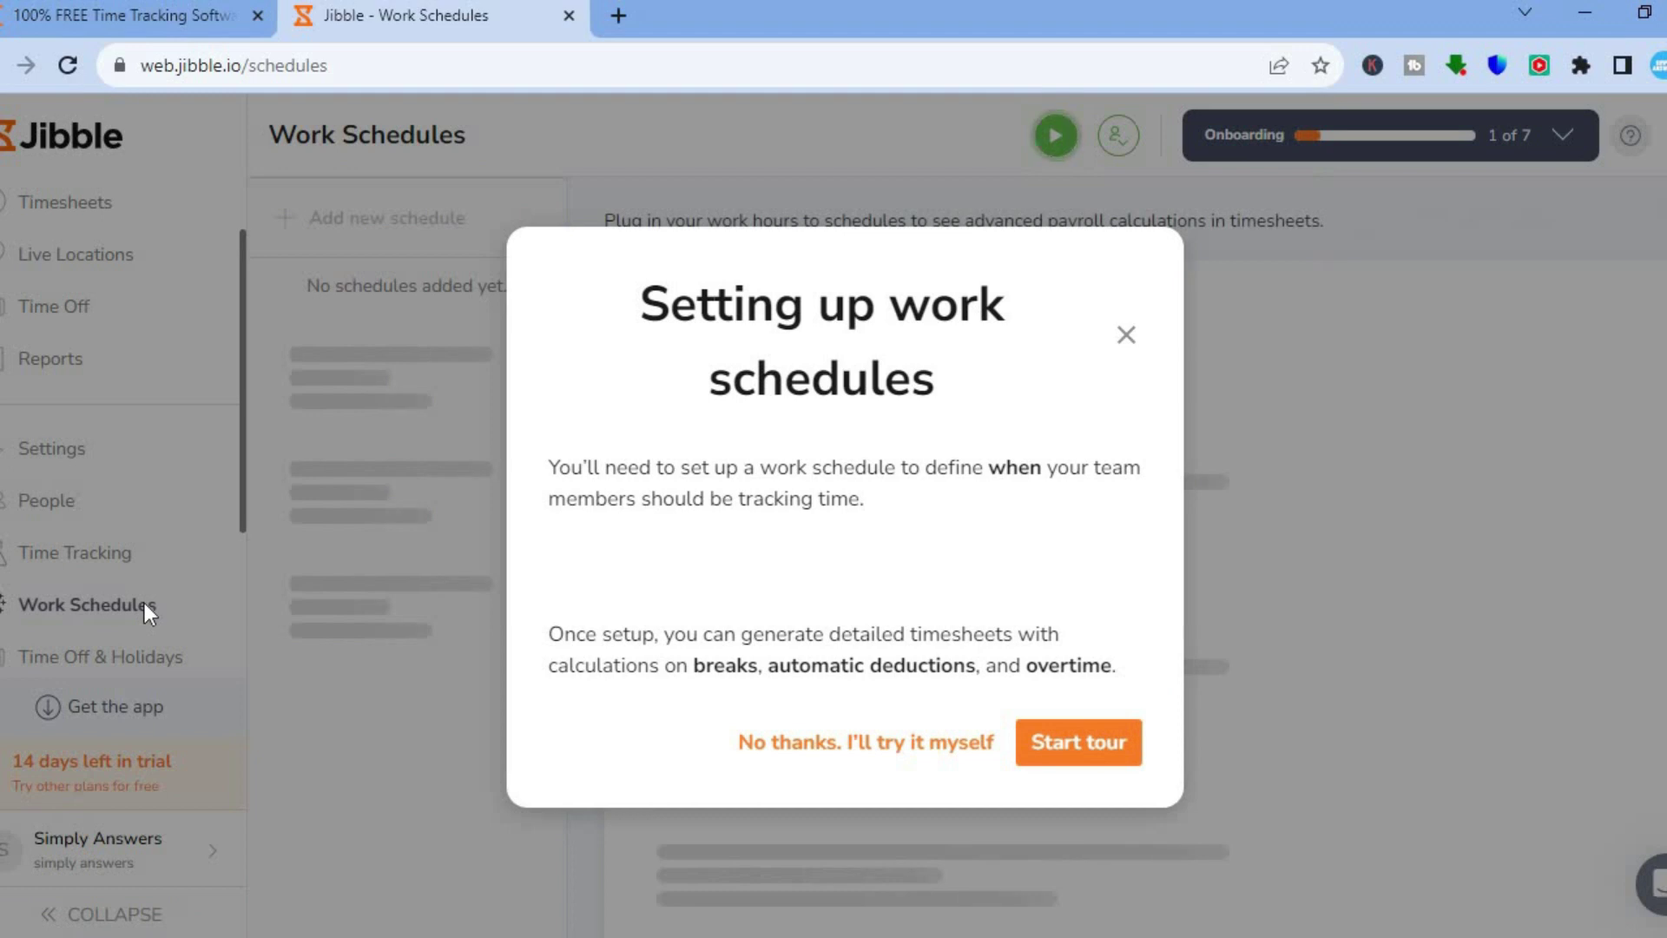
click(887, 744)
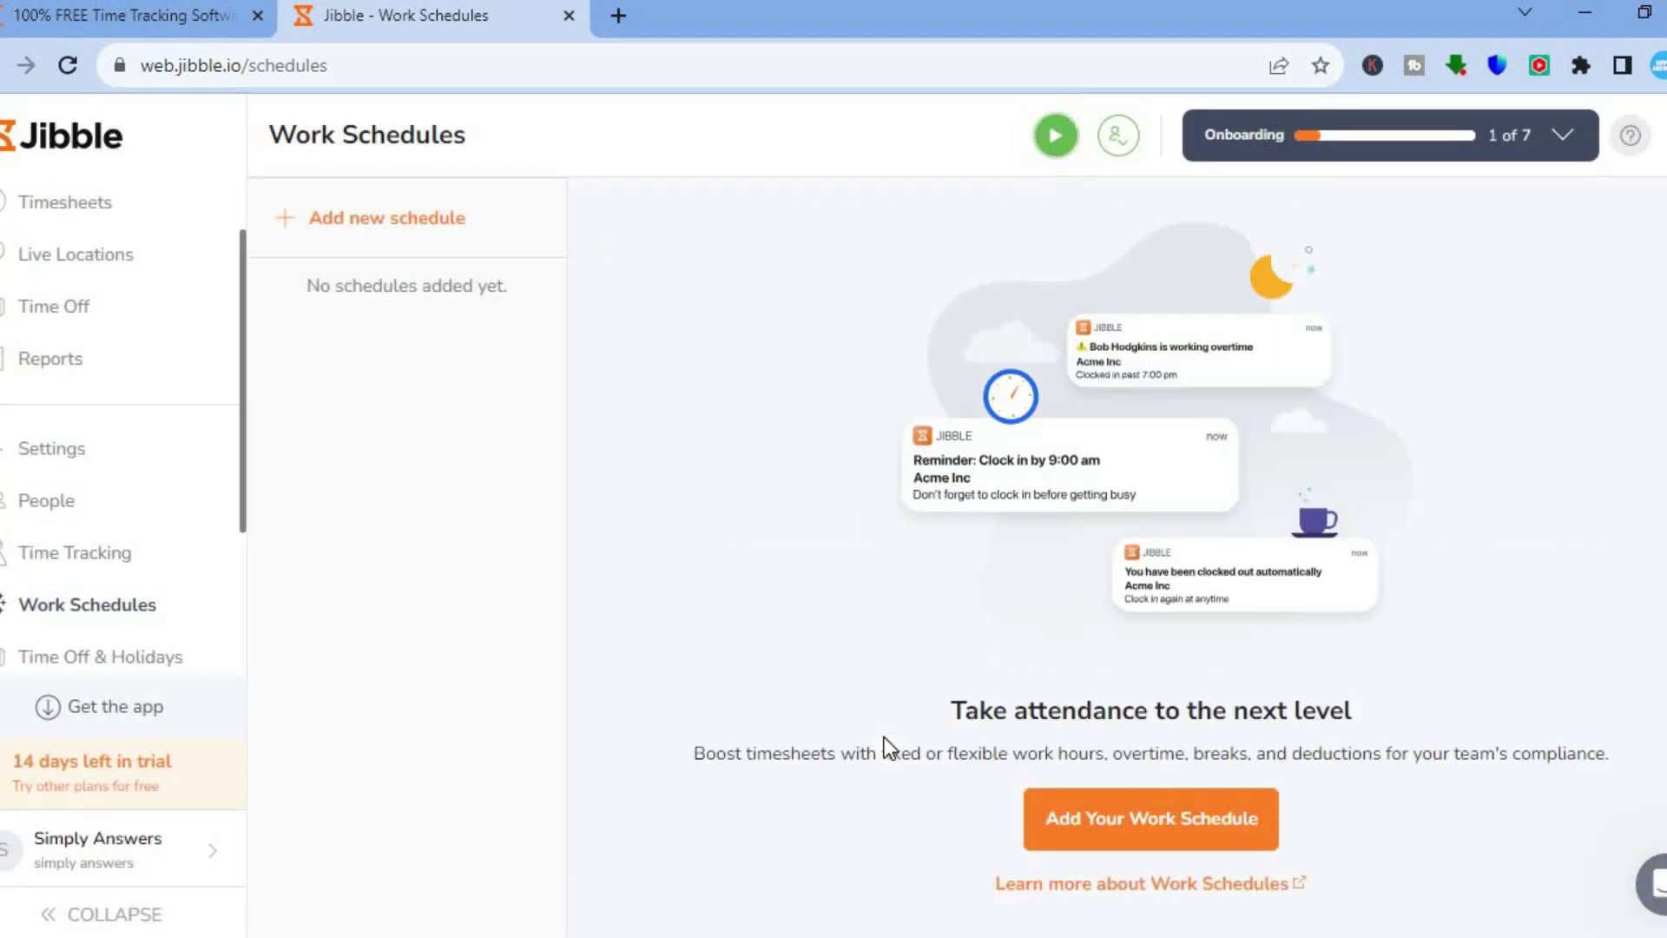
click(1146, 821)
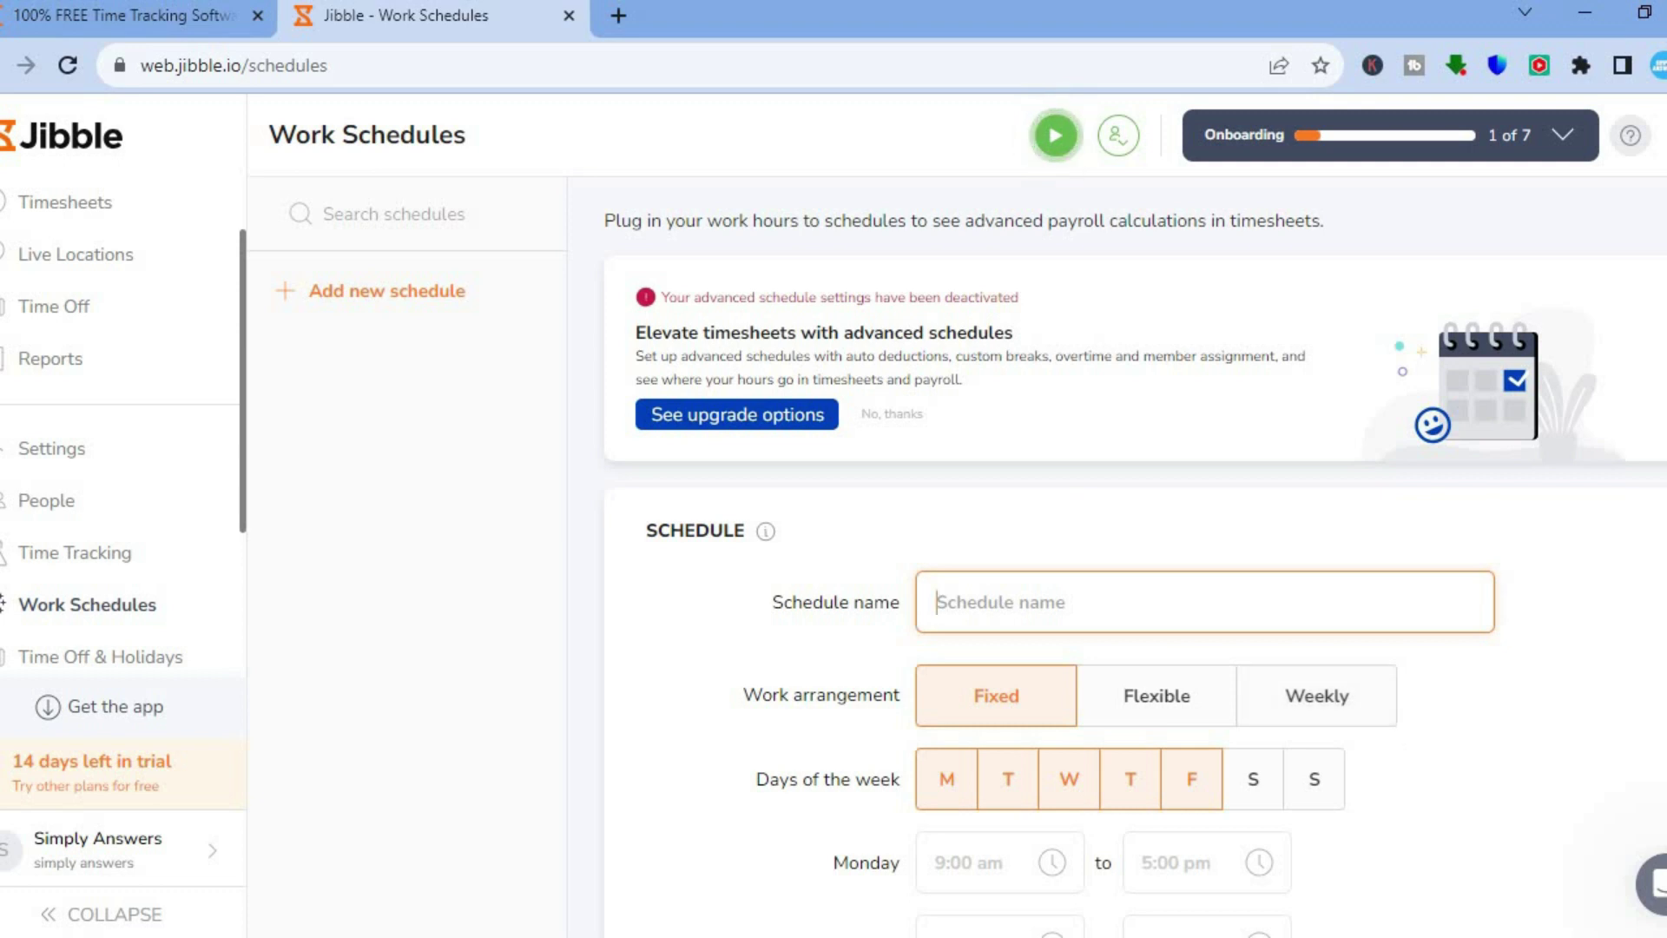
- Set the new schedule's work arrangement to Weekly and look over the rest of the form
scroll(1187, 275, down, 3)
click(1061, 326)
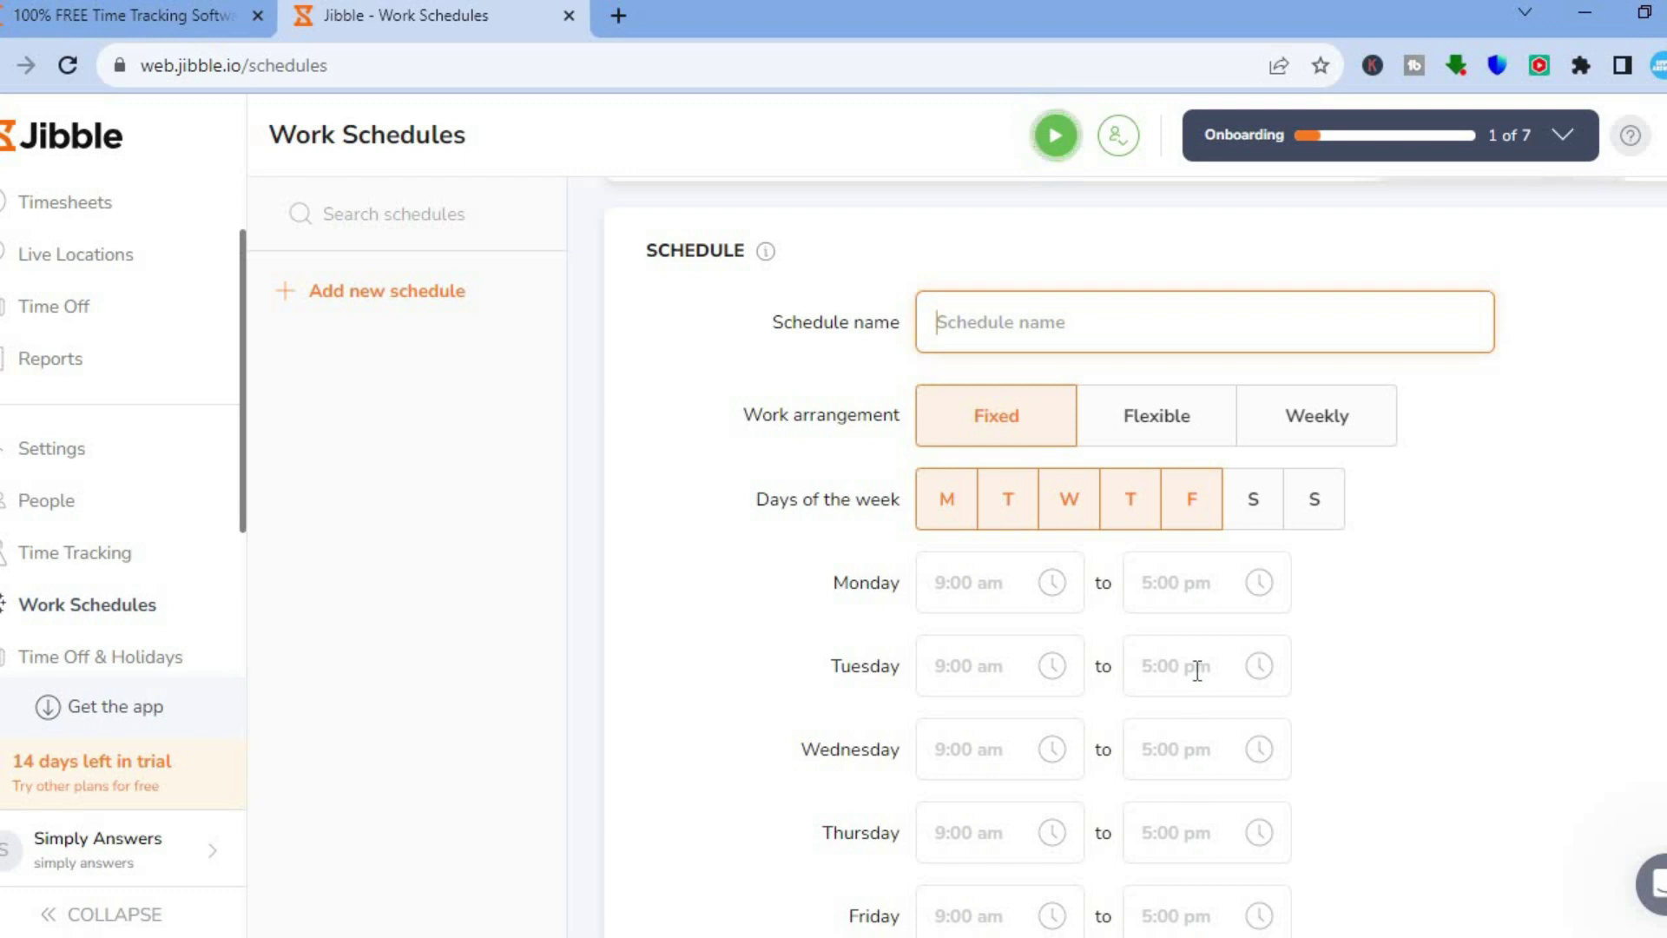
click(1160, 423)
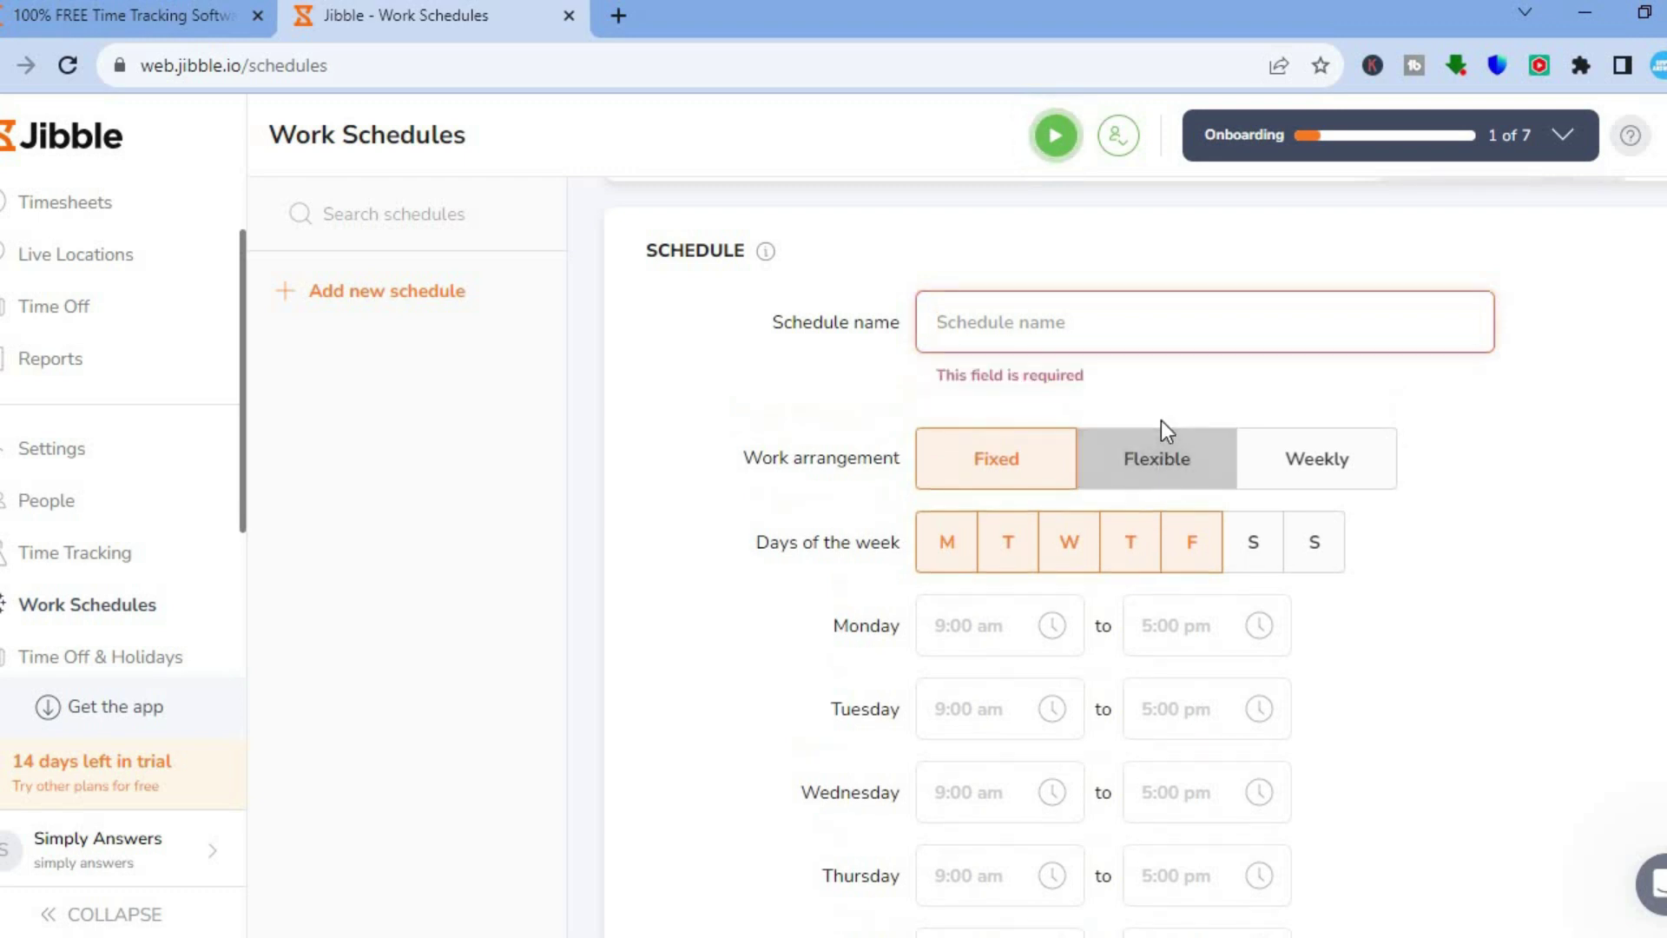
click(1342, 478)
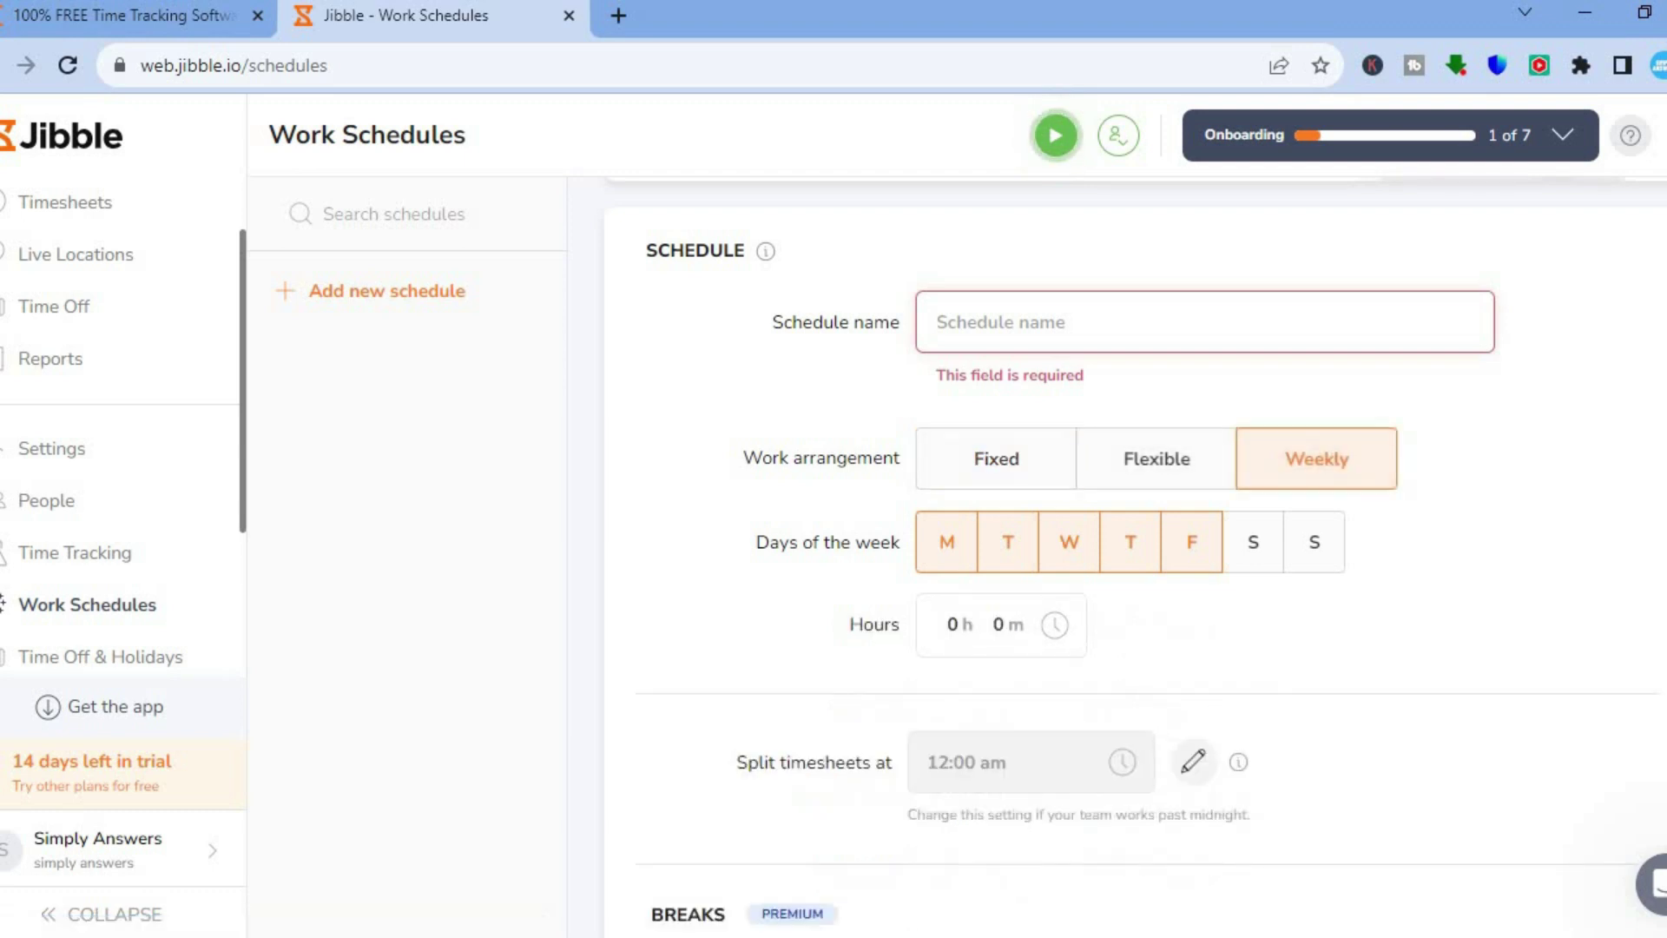
scroll(1135, 553, down, 6)
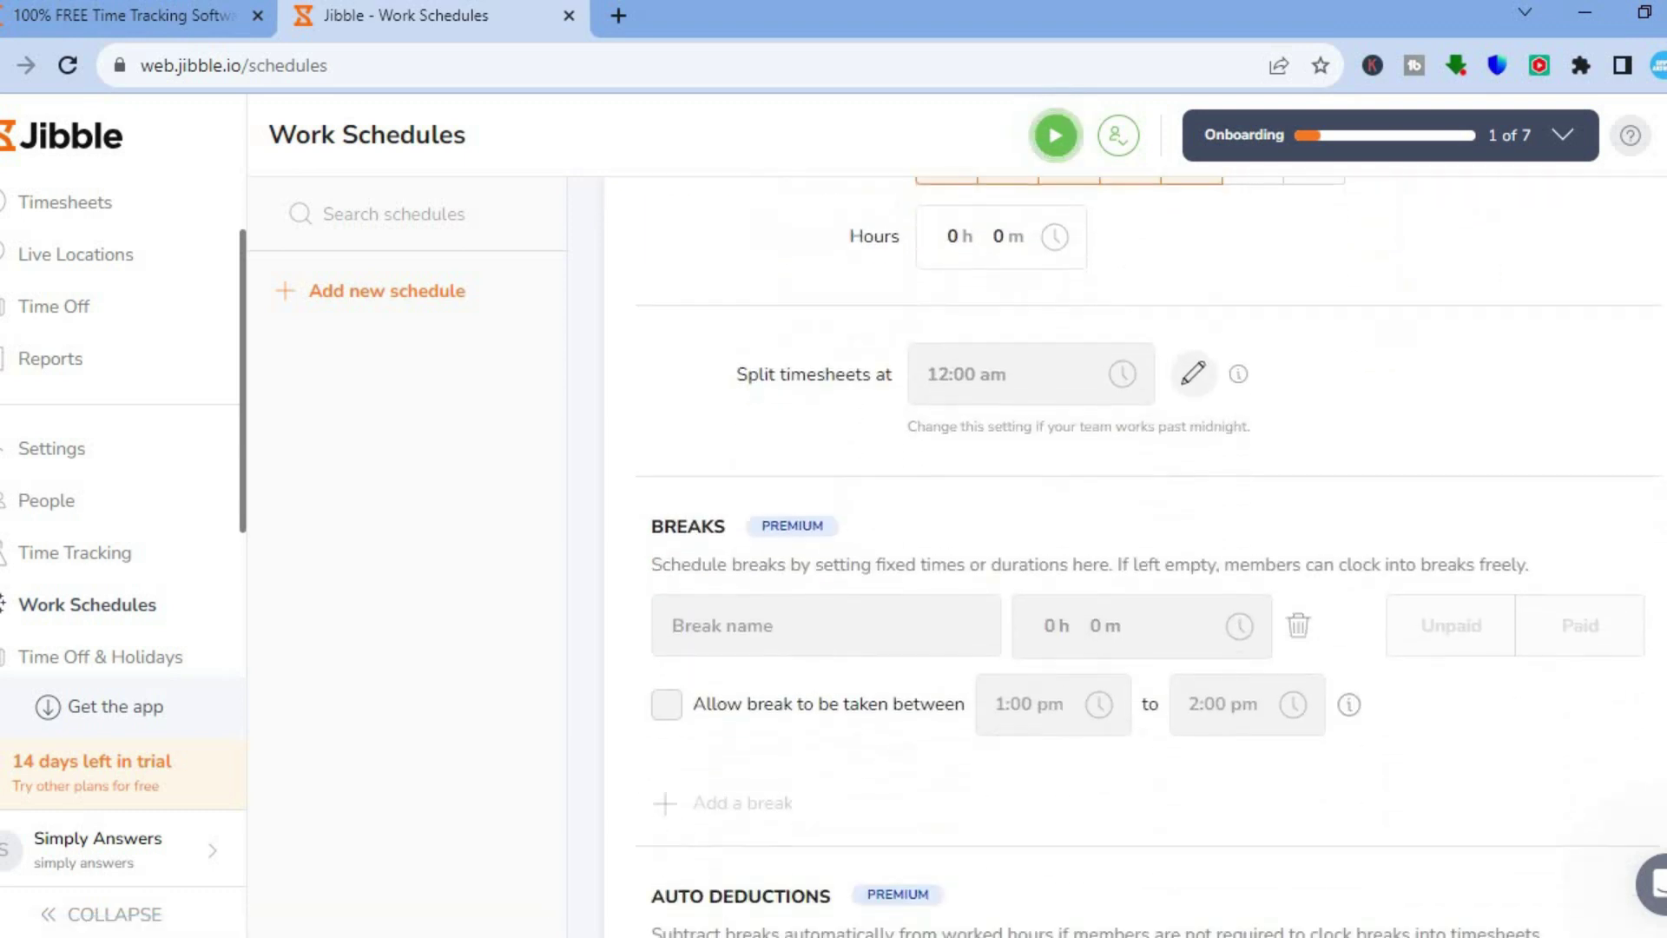
scroll(1147, 524, down, 1)
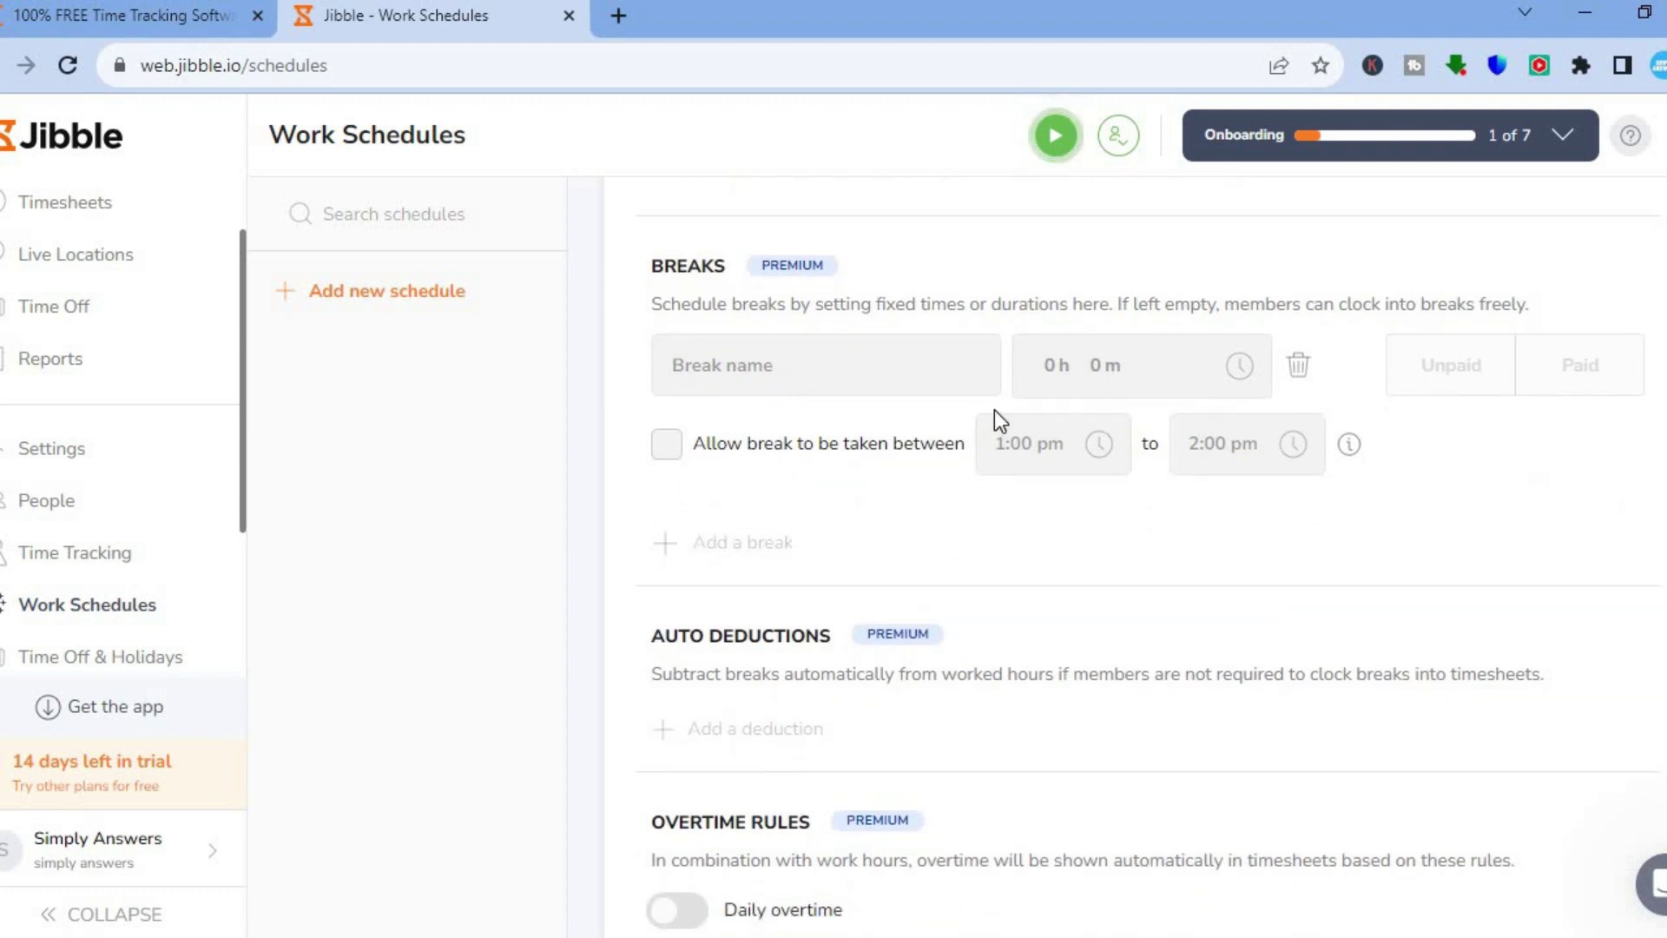
scroll(1147, 521, down, 12)
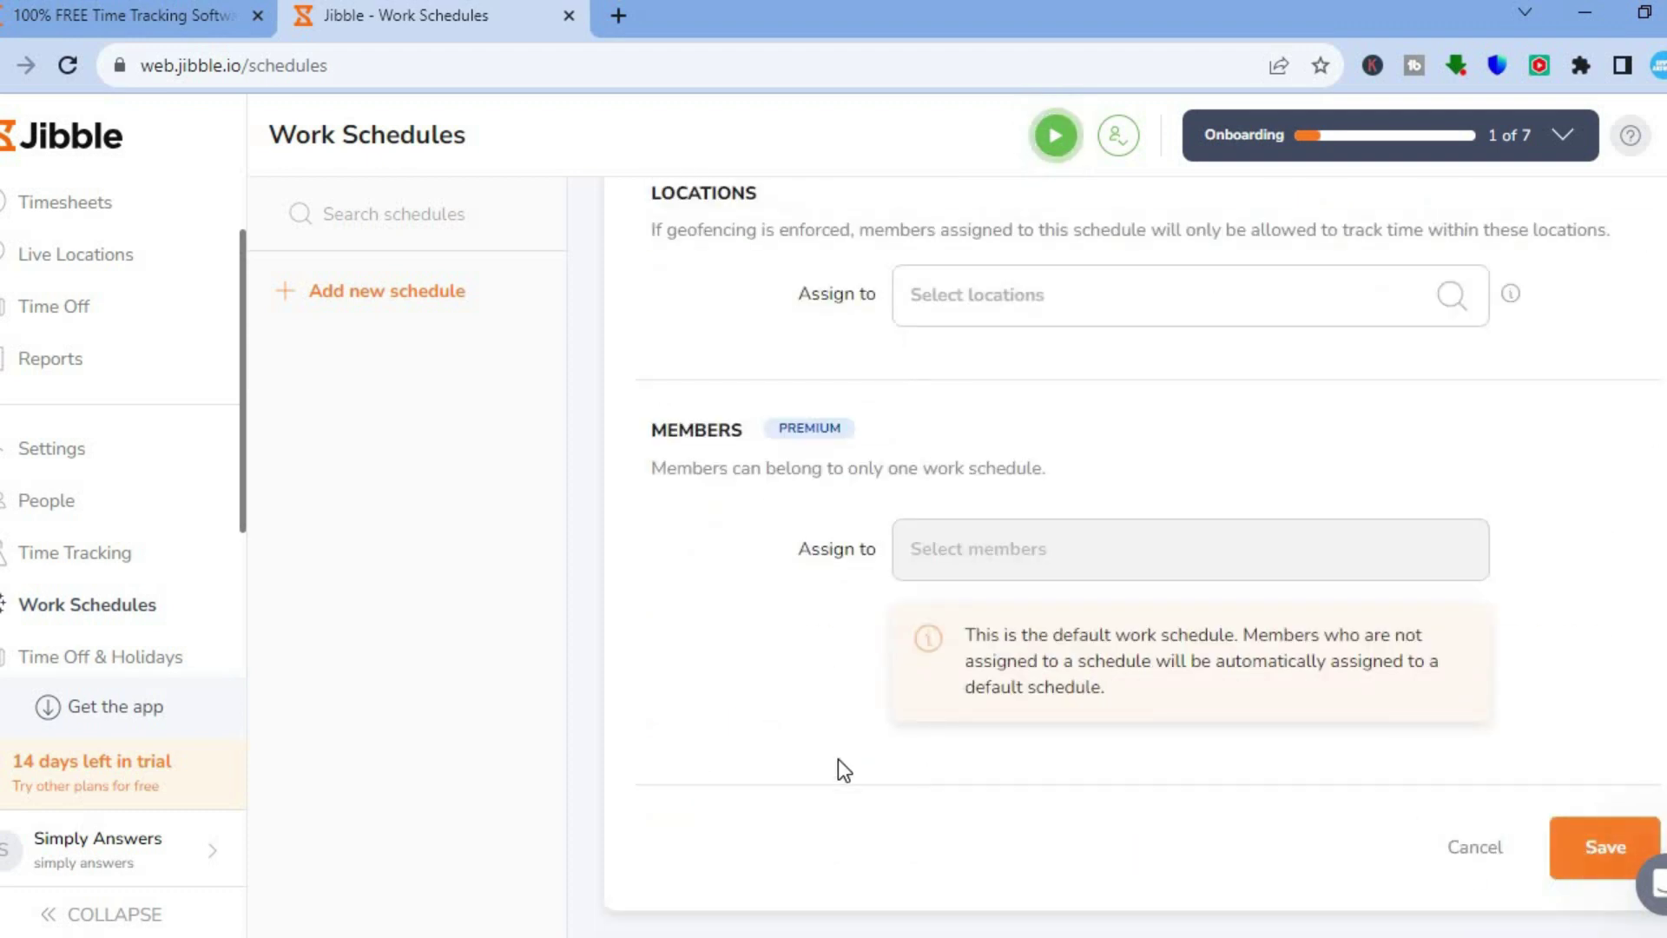
- Open Holidays settings, skip the introduction, and select the empty Calendar name field
click(136, 658)
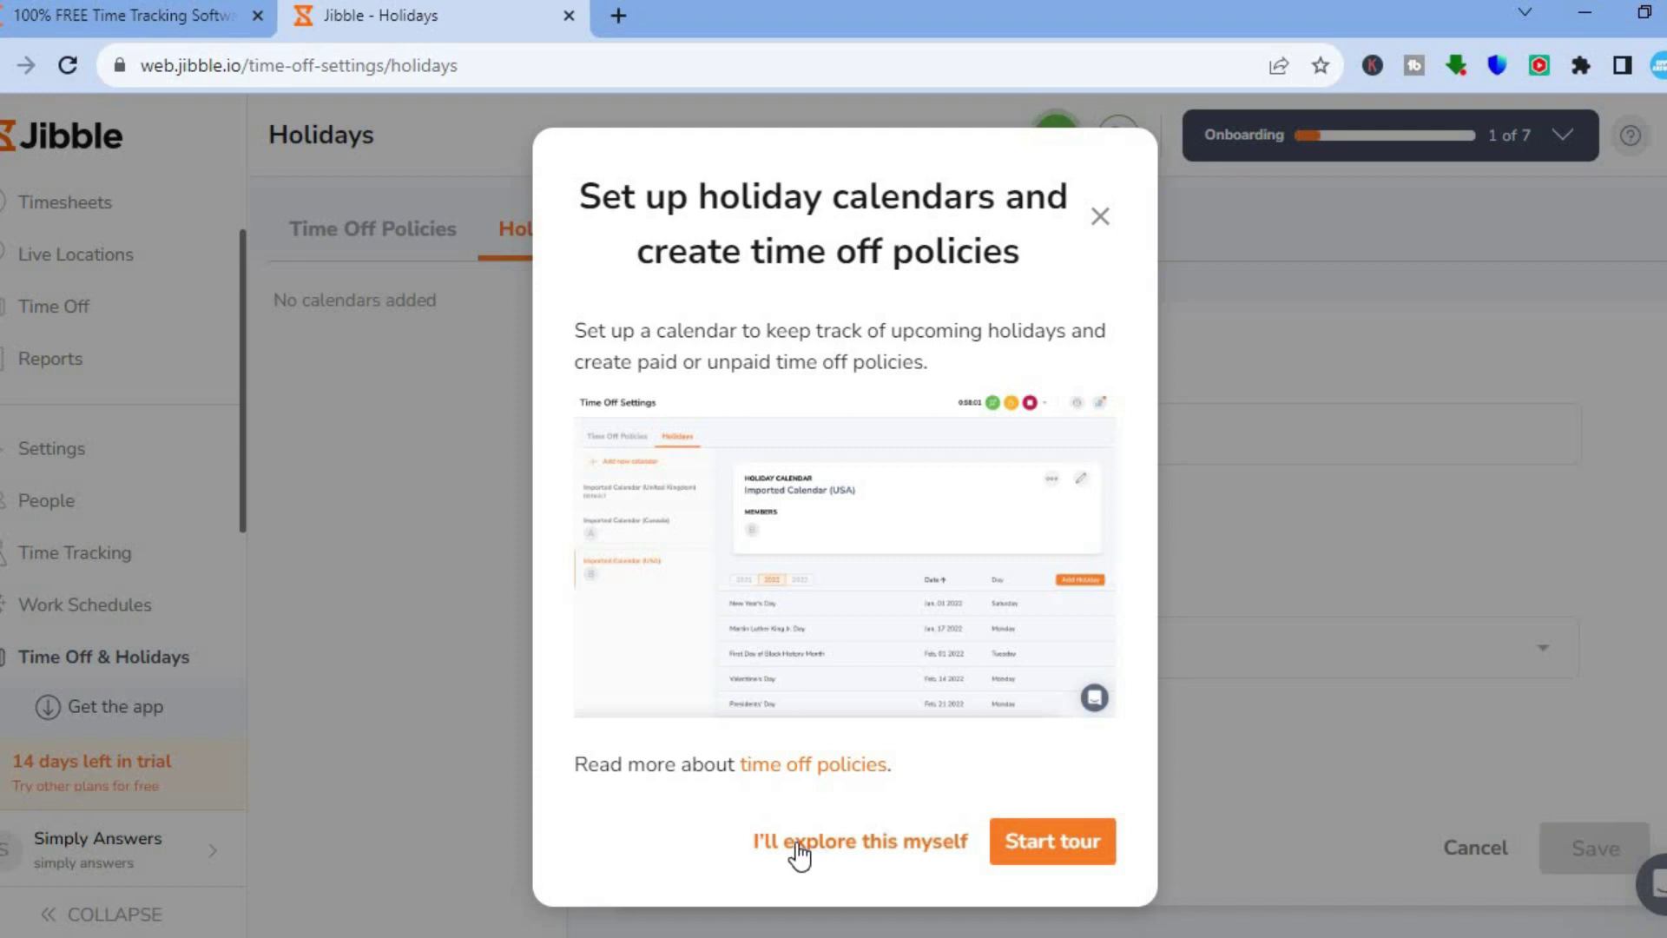
click(783, 842)
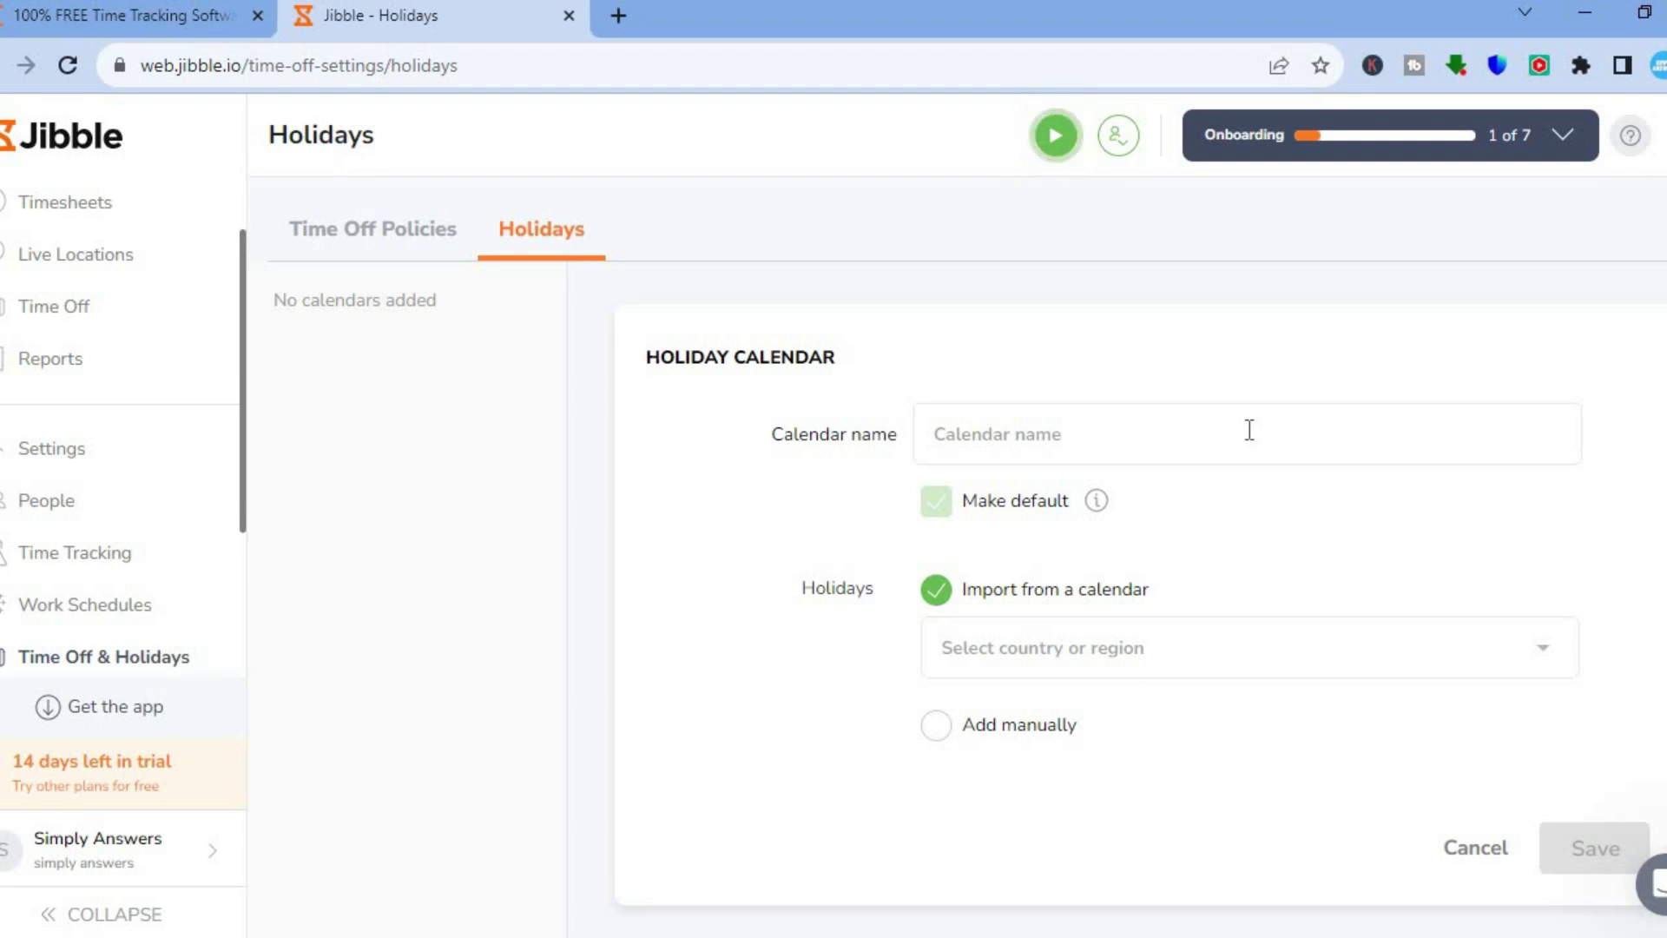
click(1213, 434)
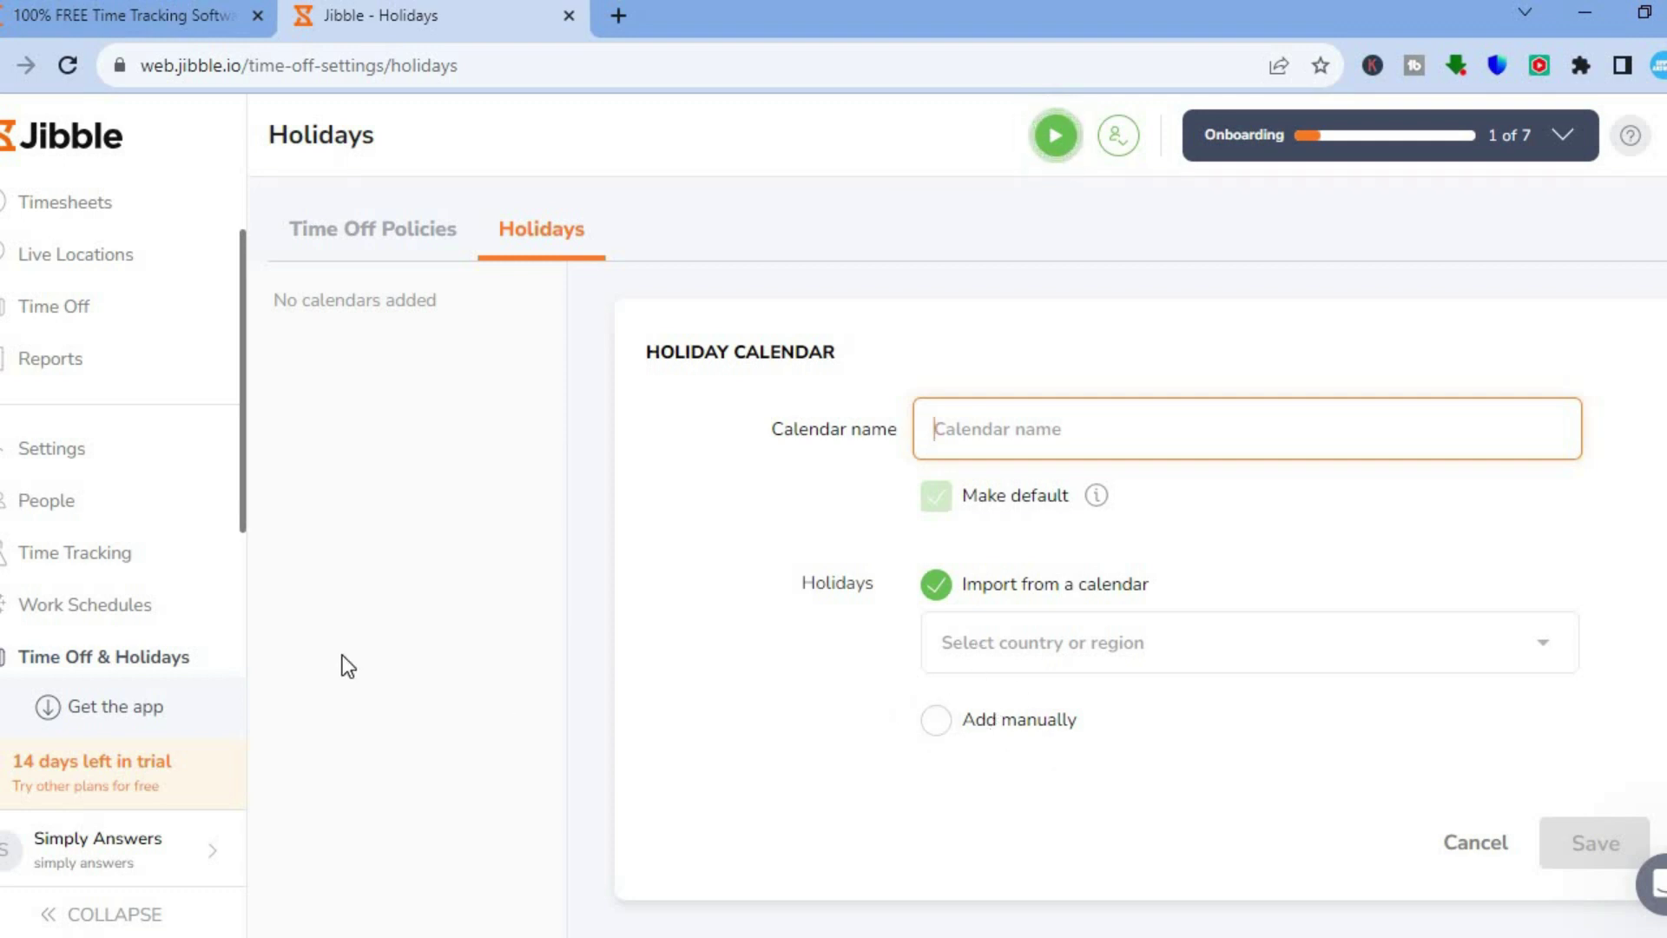
scroll(231, 570, down, 3)
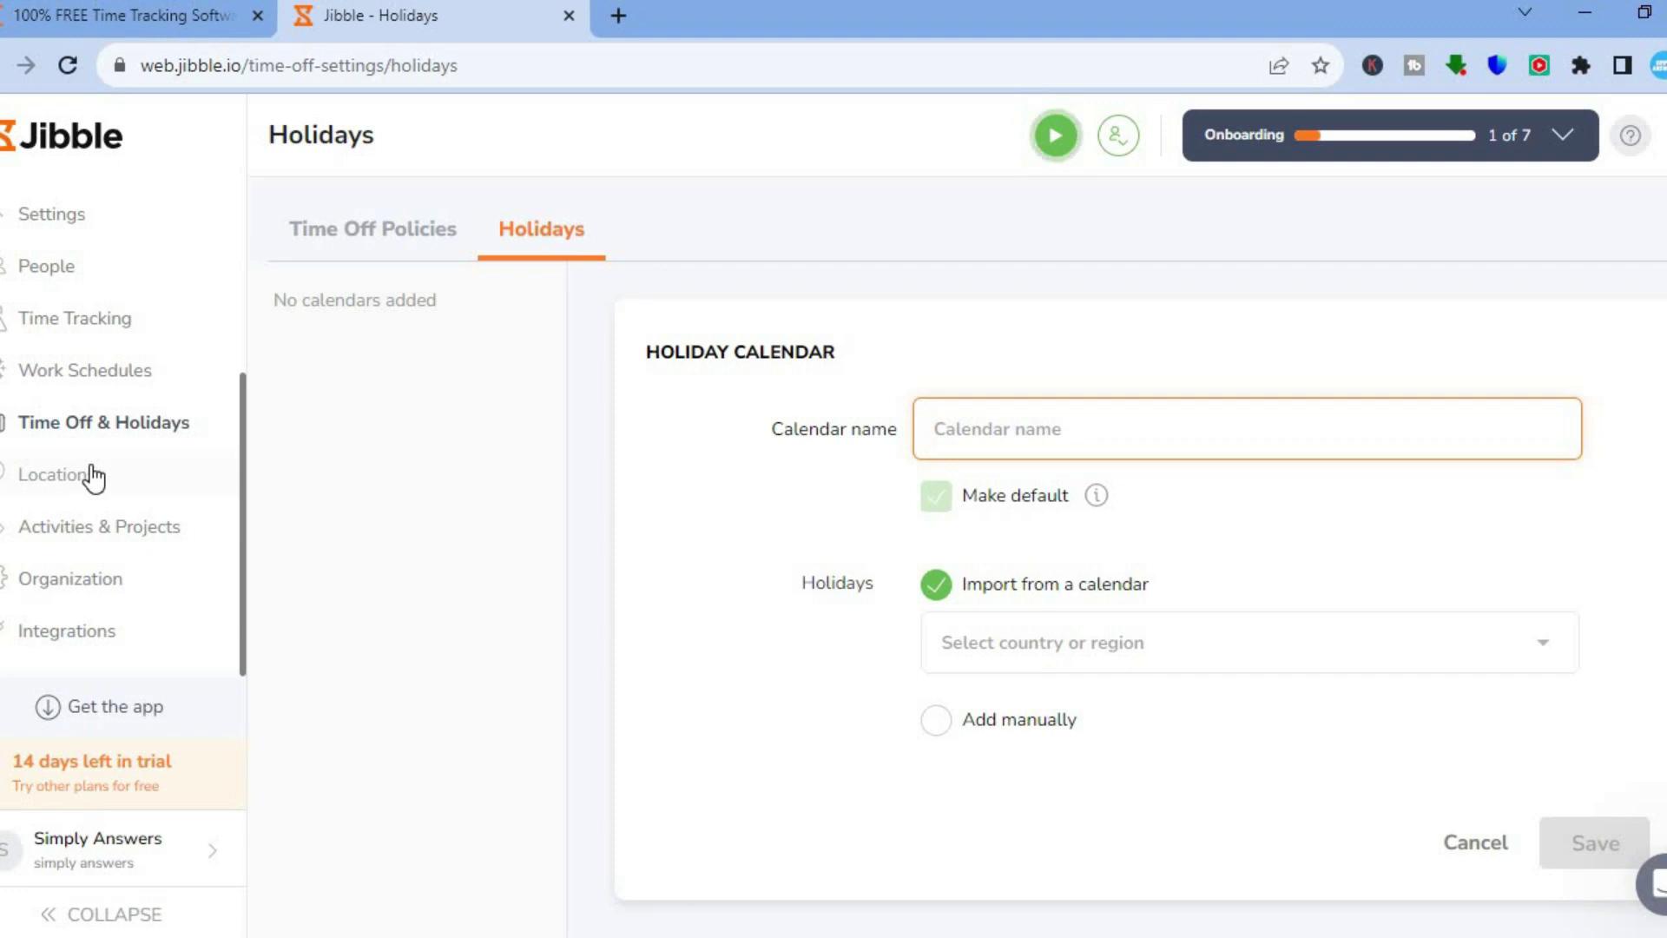
- Open Locations, skipping its introduction and closing the browser's location permission prompt
click(92, 474)
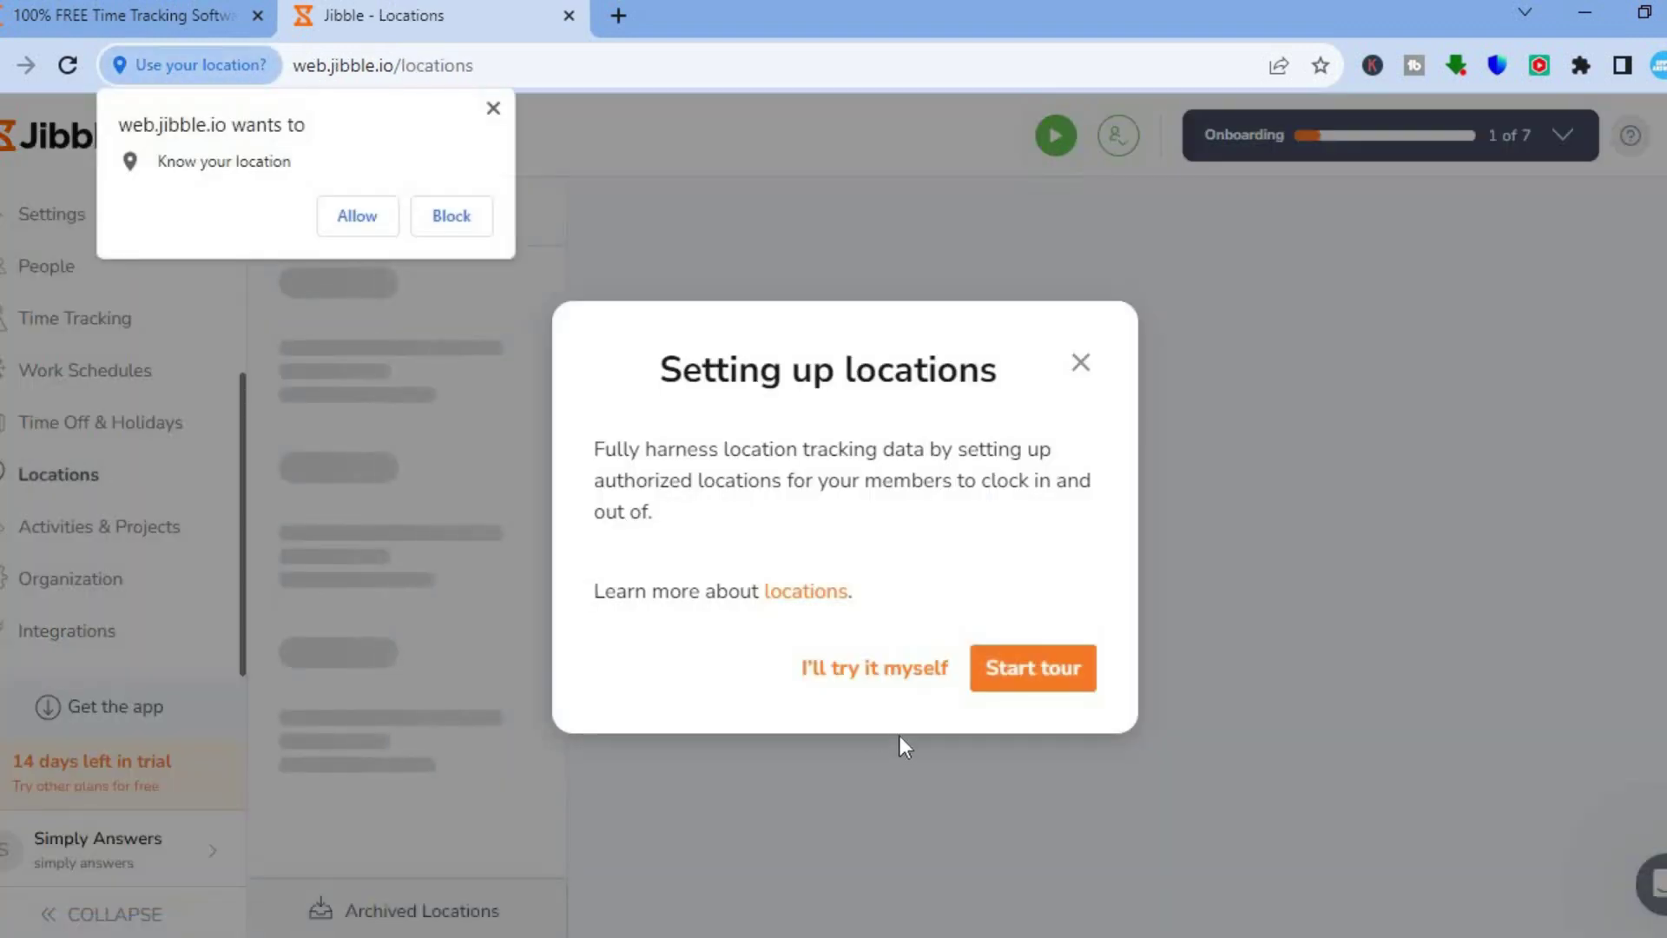
click(850, 665)
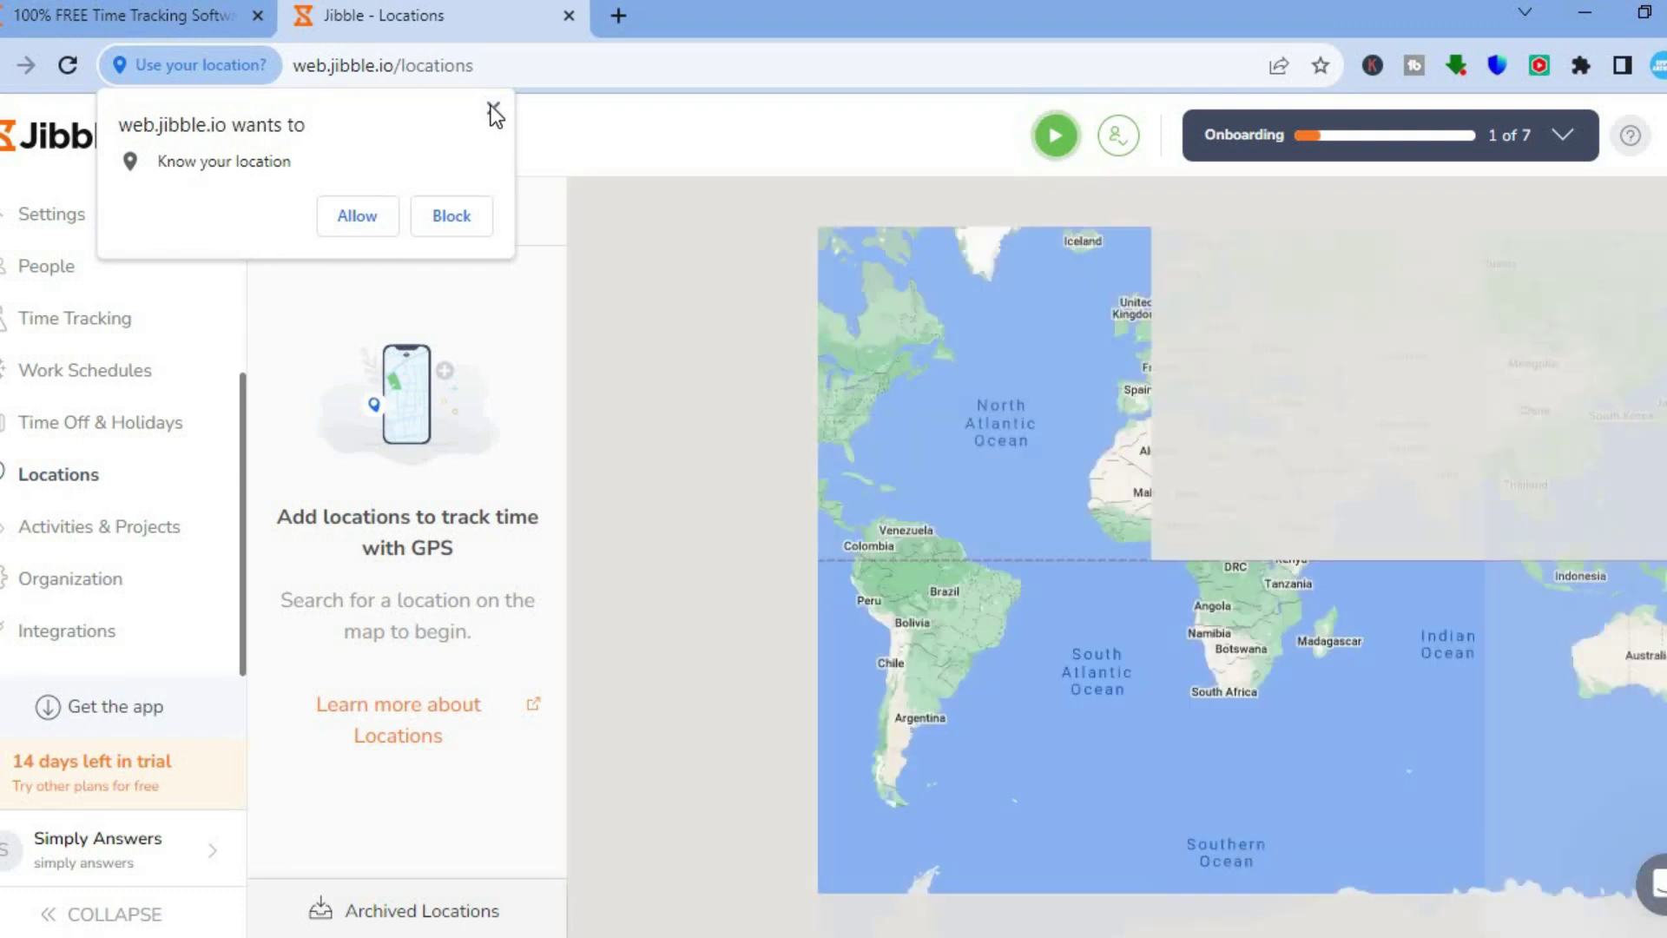
click(493, 112)
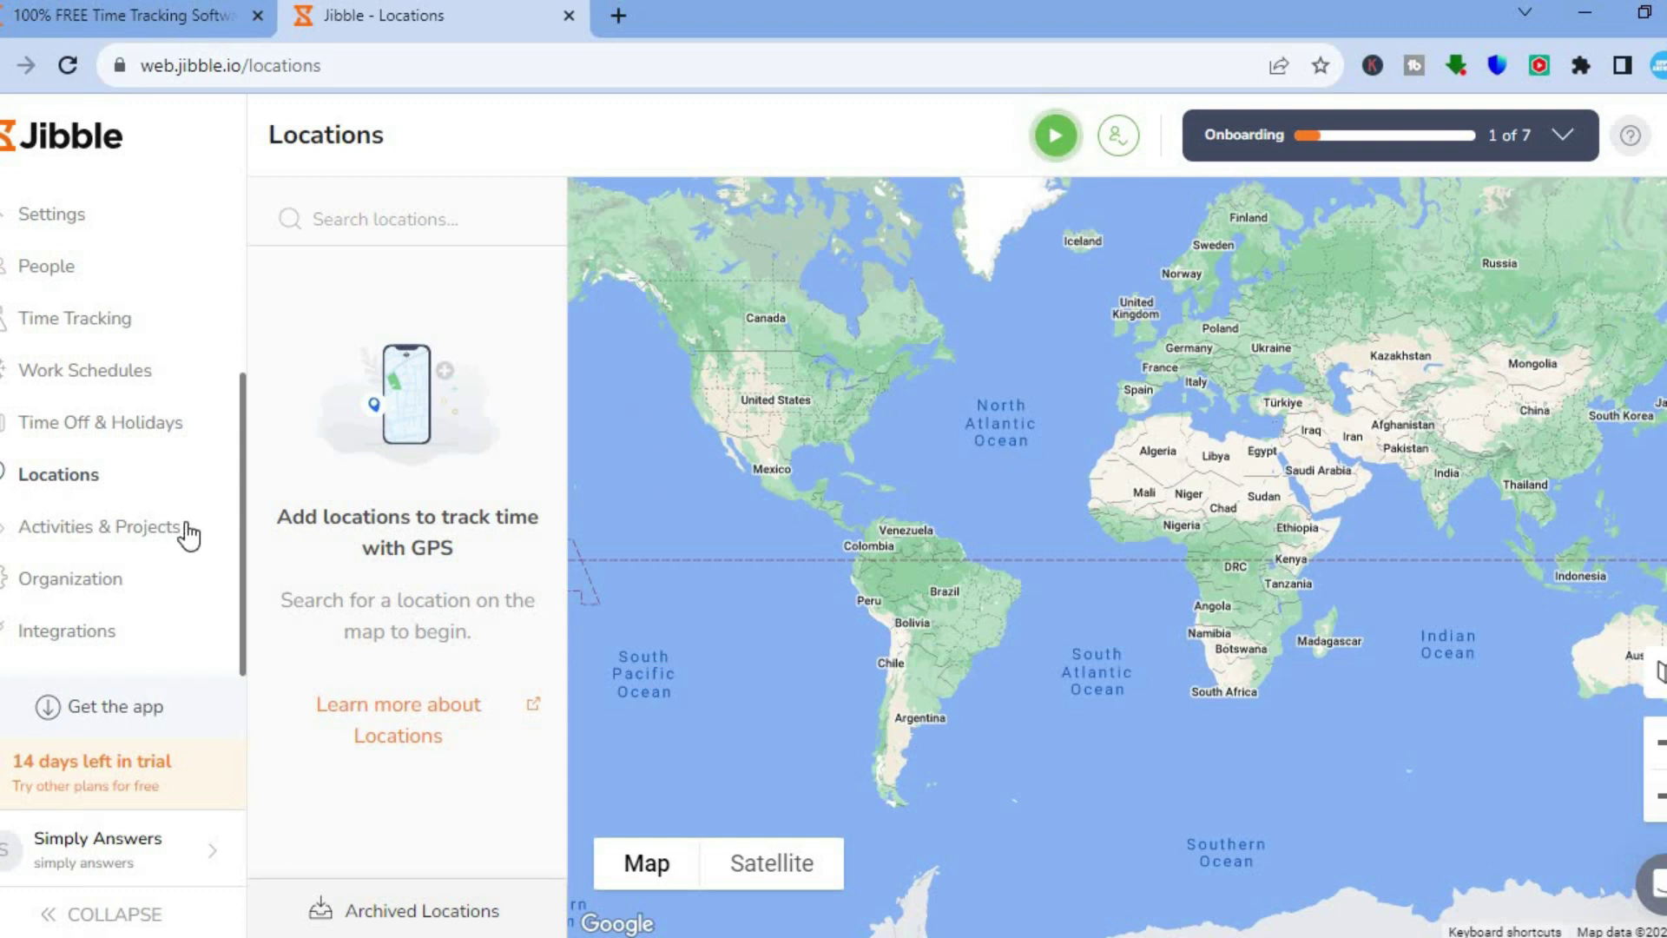
- View the empty Activities list, cancel adding an activity, and go to Integrations
click(149, 527)
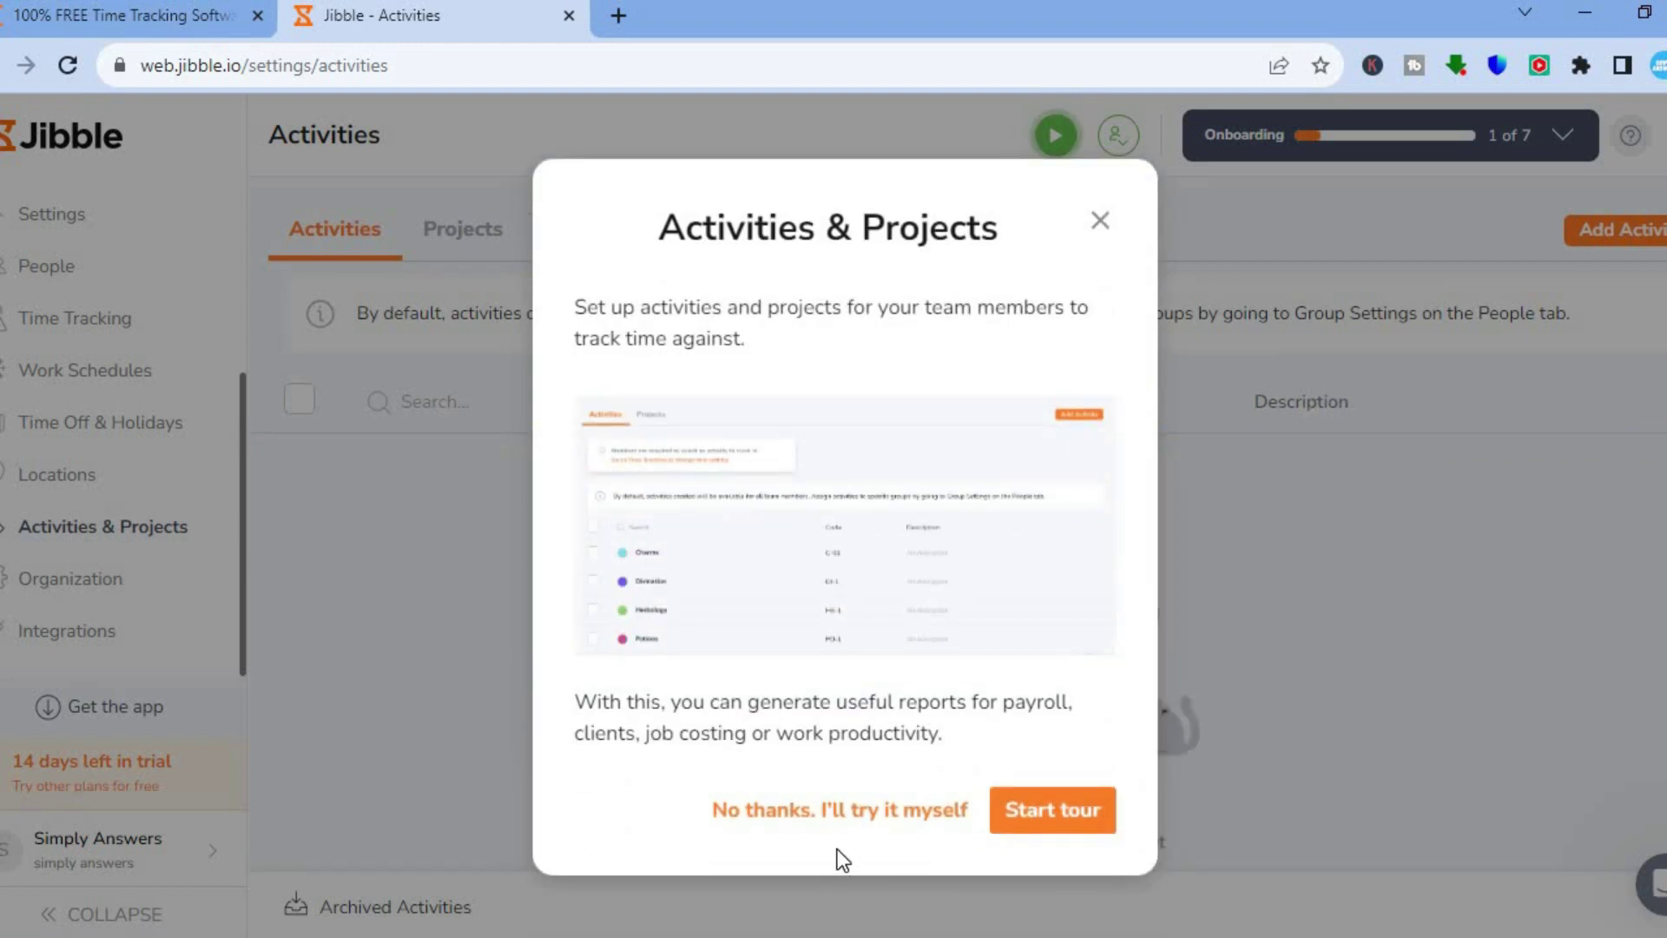
click(819, 811)
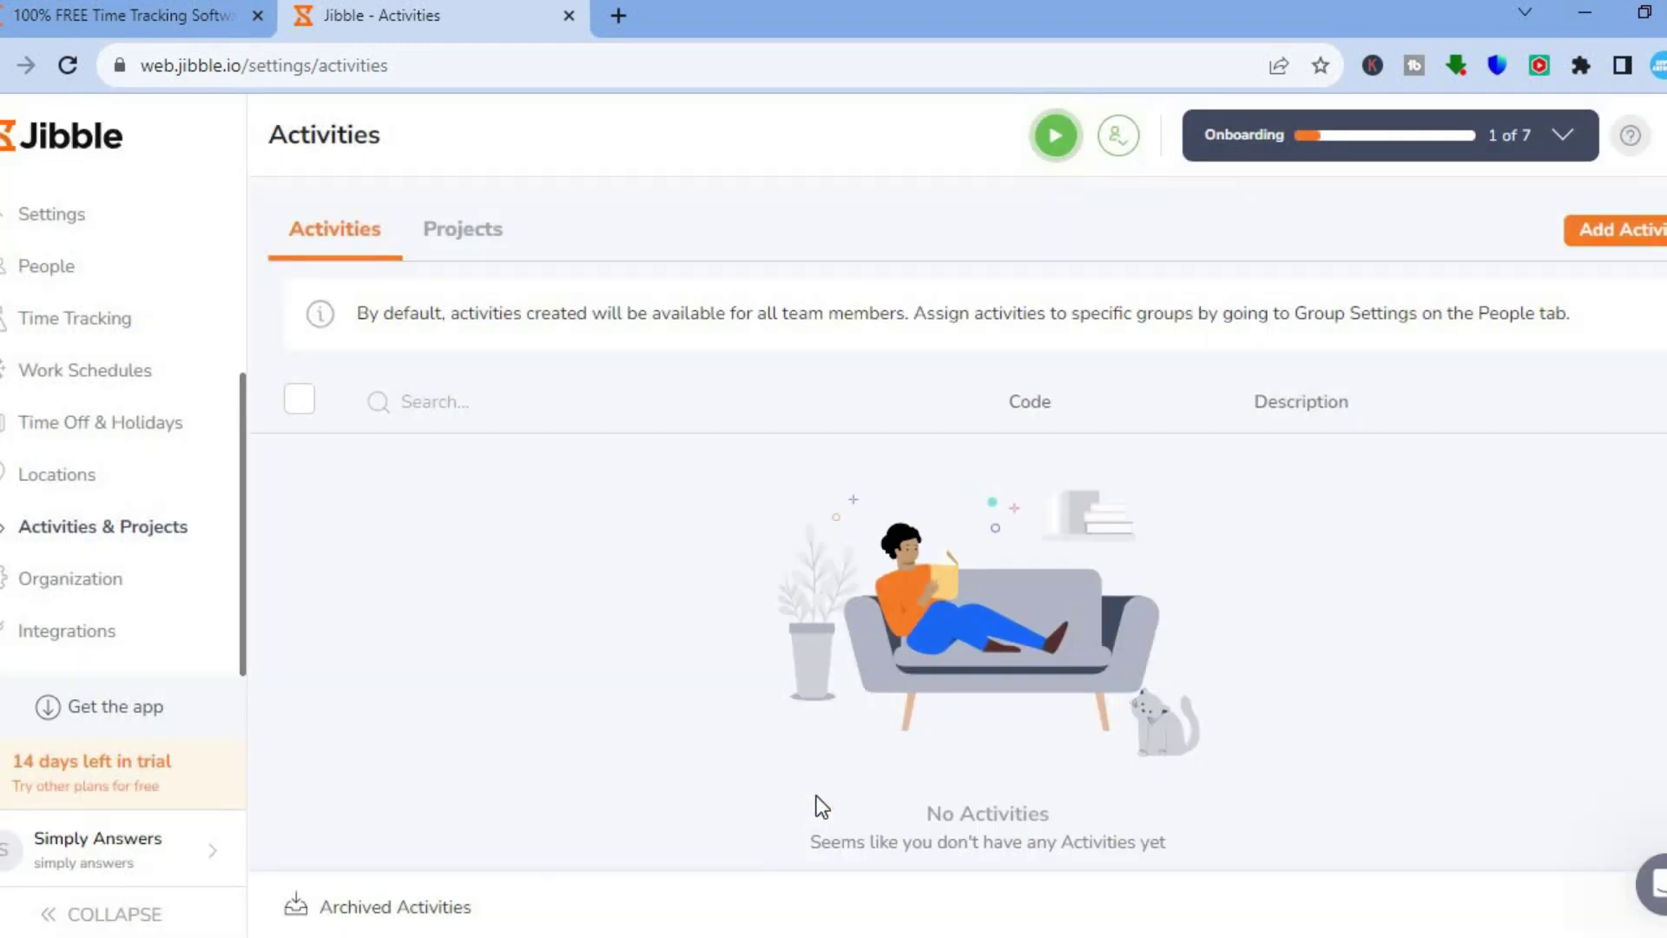
click(1632, 241)
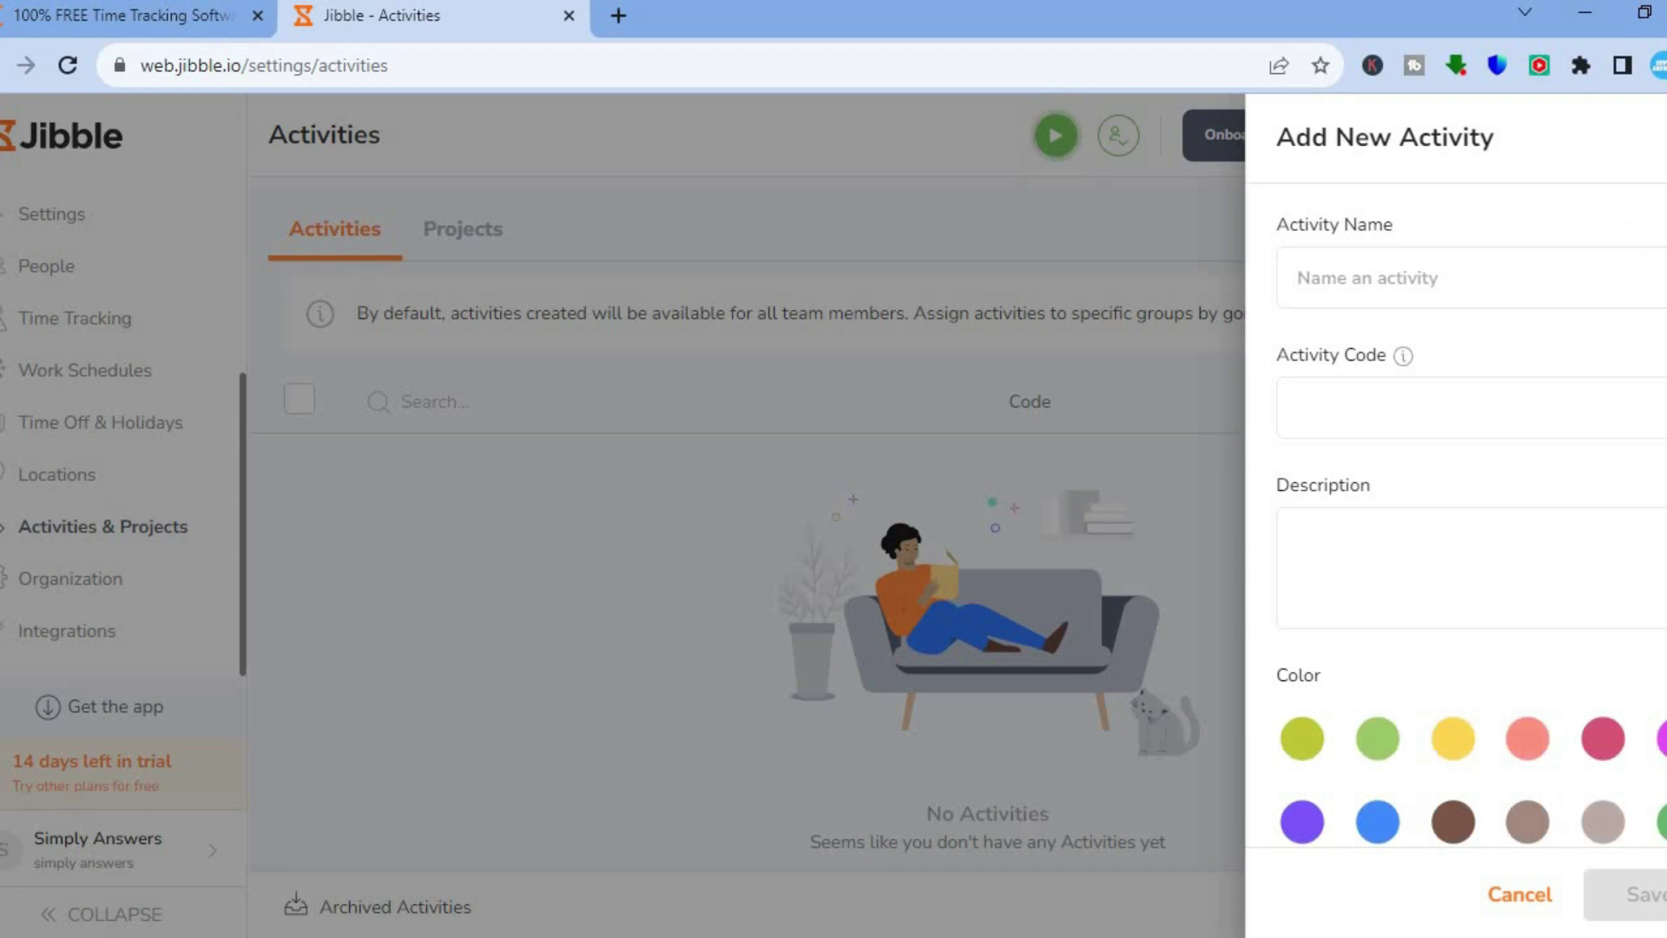
key(Escape)
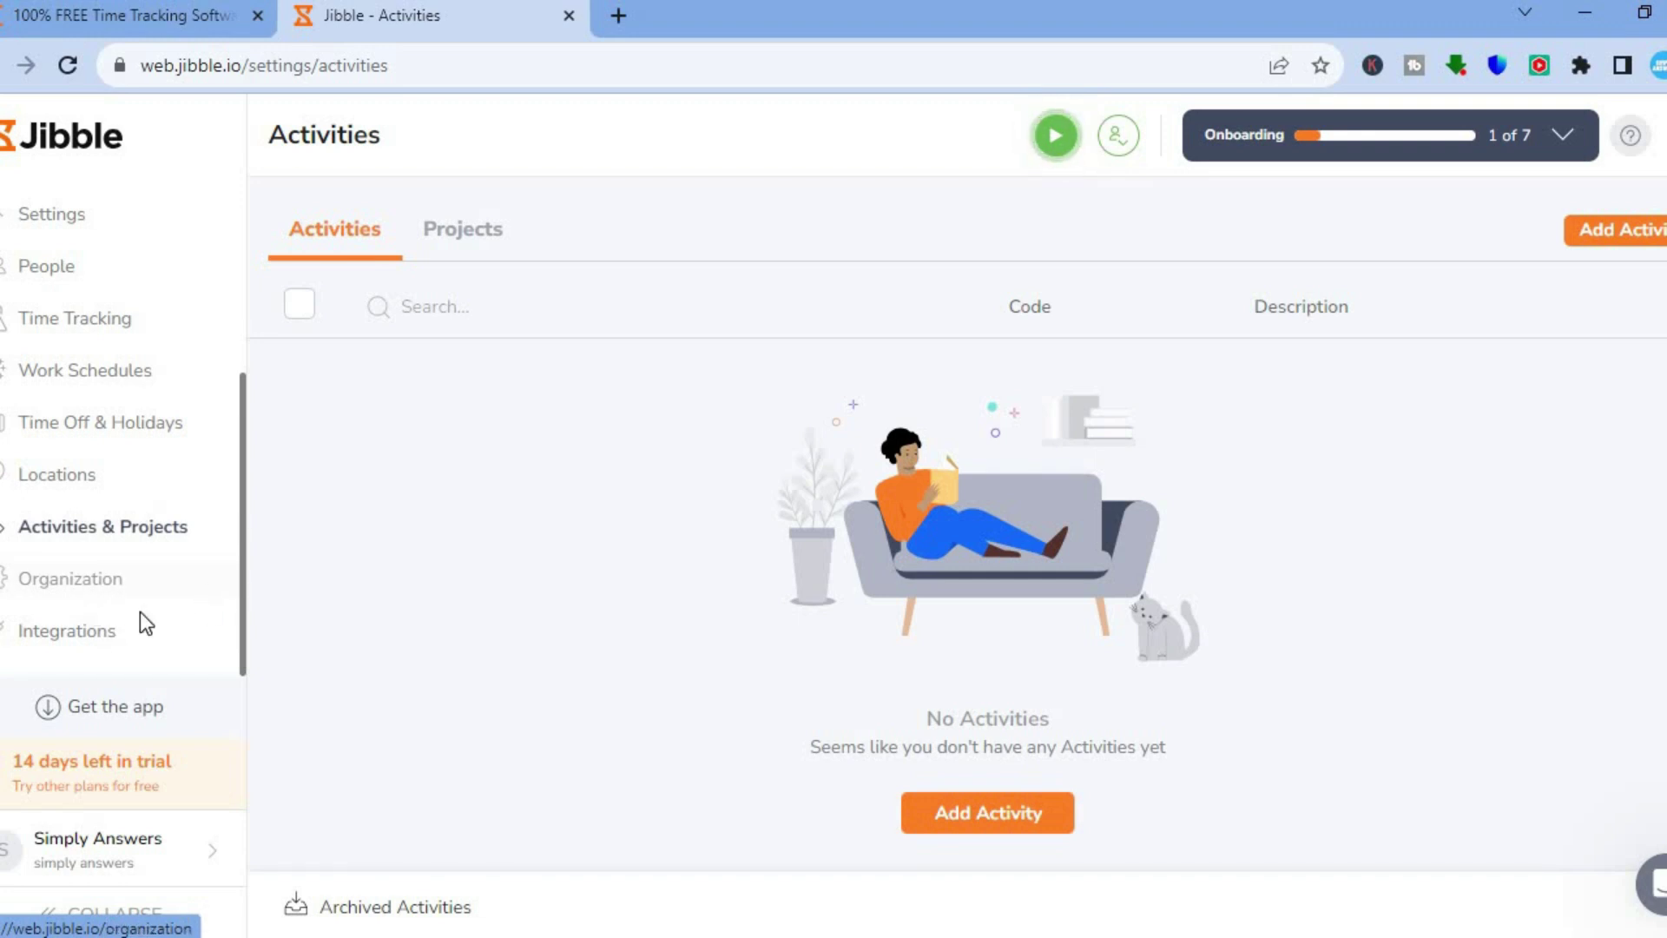
click(82, 623)
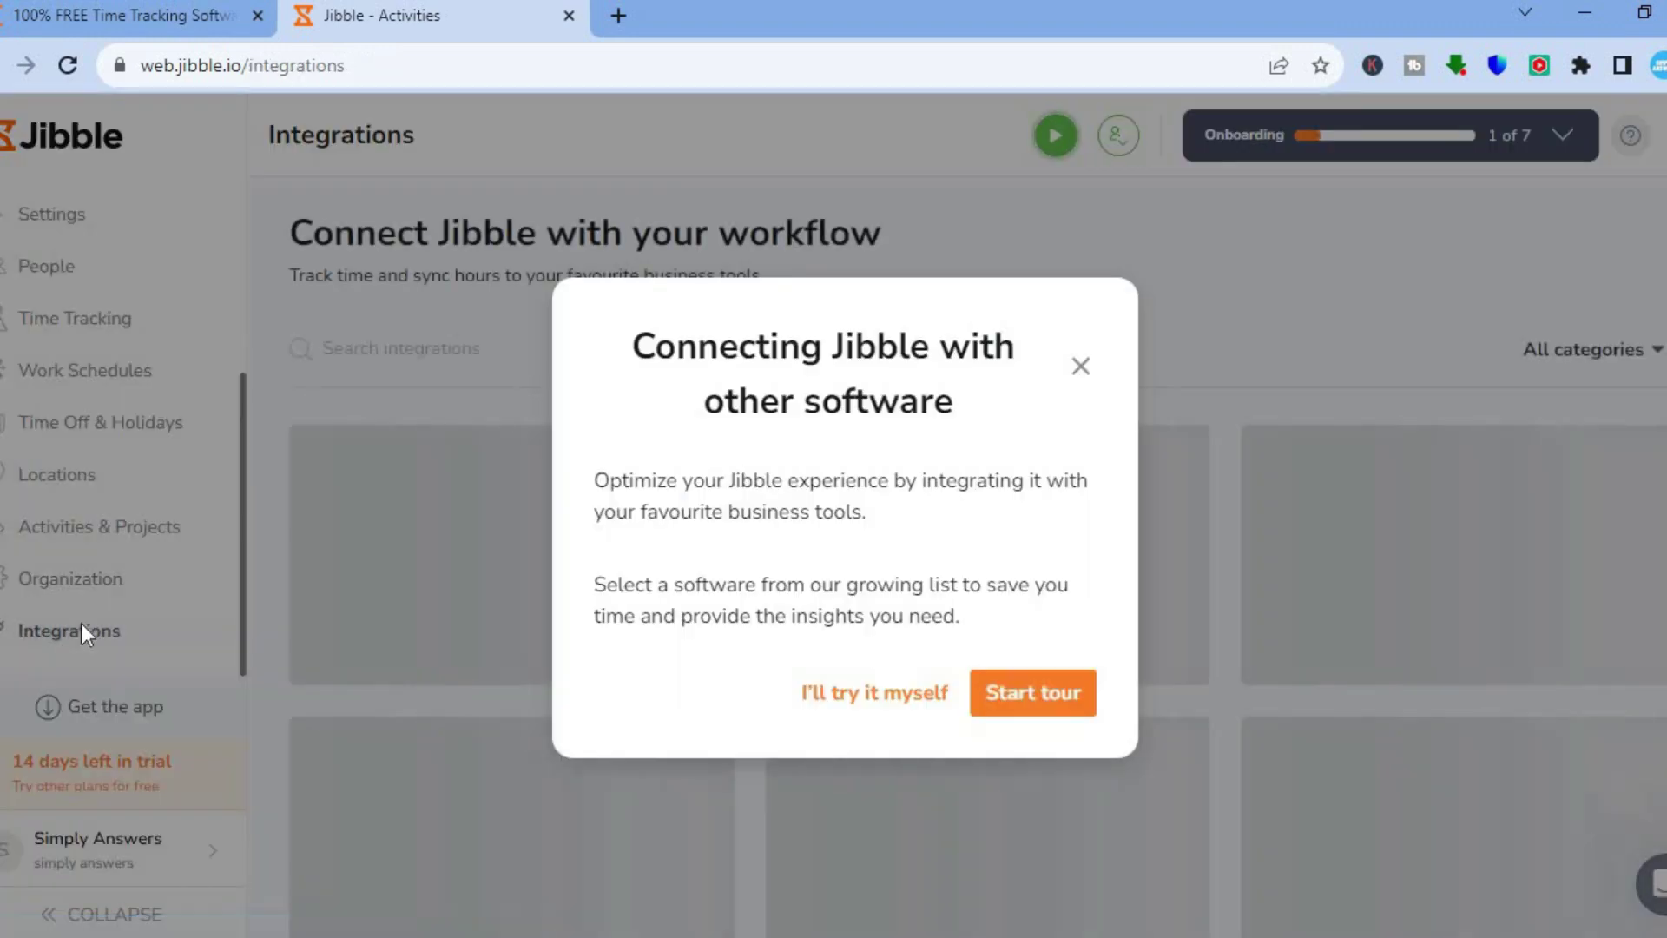
- Skip the integrations introduction and scroll through the catalogue from Slack to Zoho CRM and back
click(856, 700)
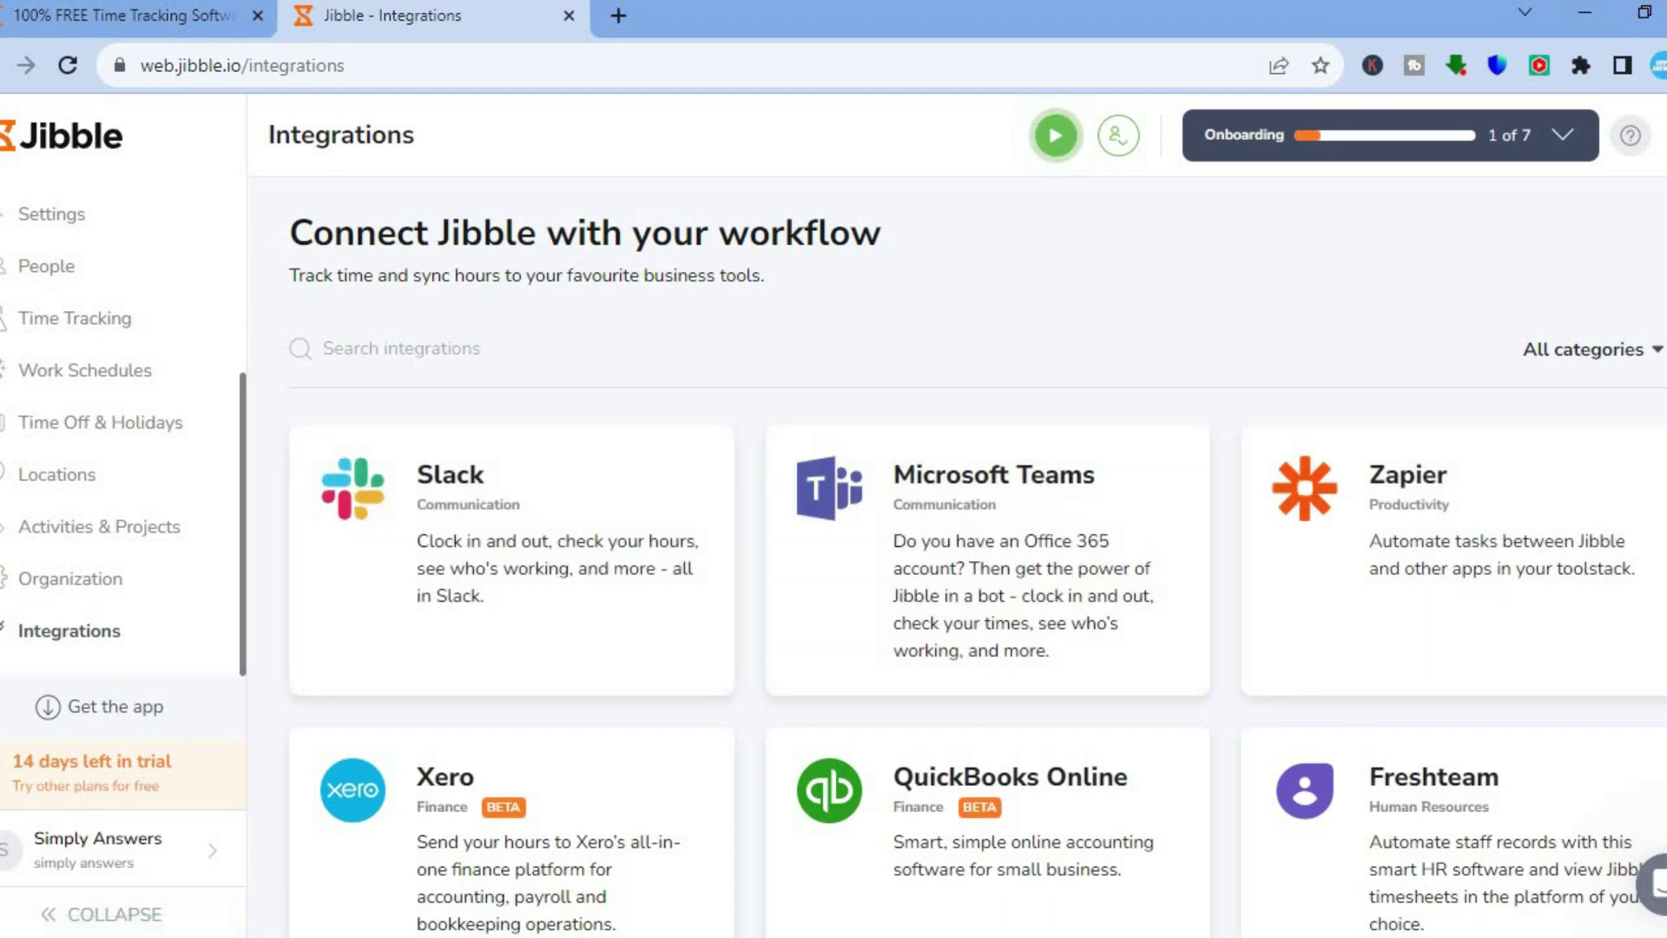
scroll(977, 564, down, 10)
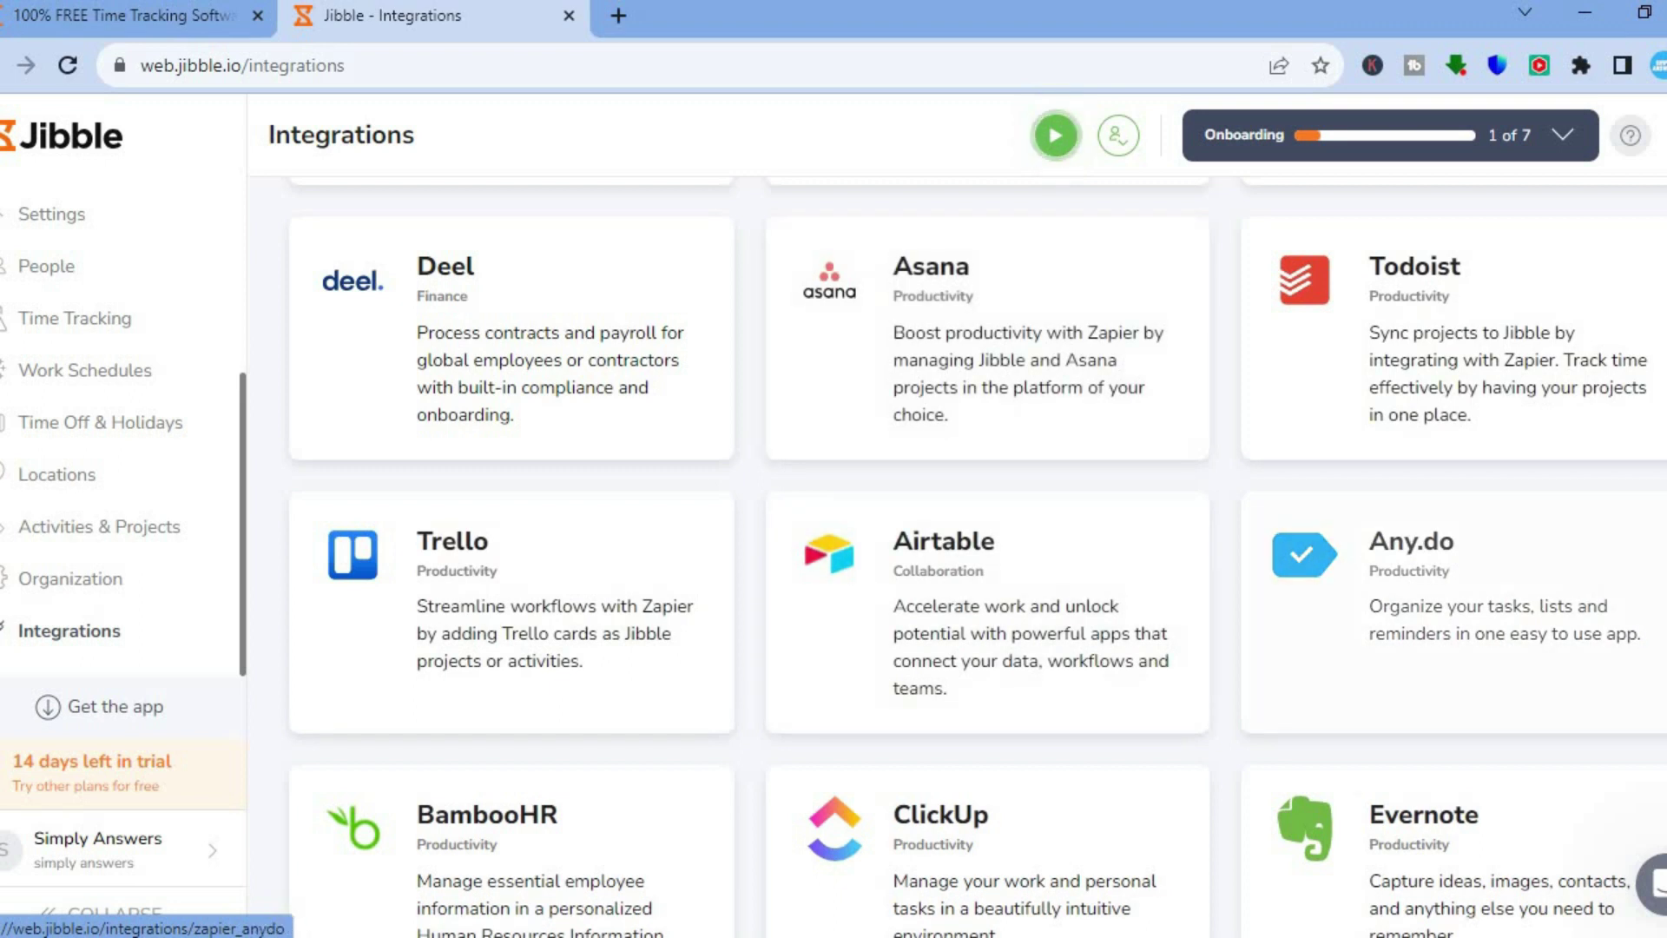
scroll(1582, 583, down, 5)
scroll(955, 556, down, 15)
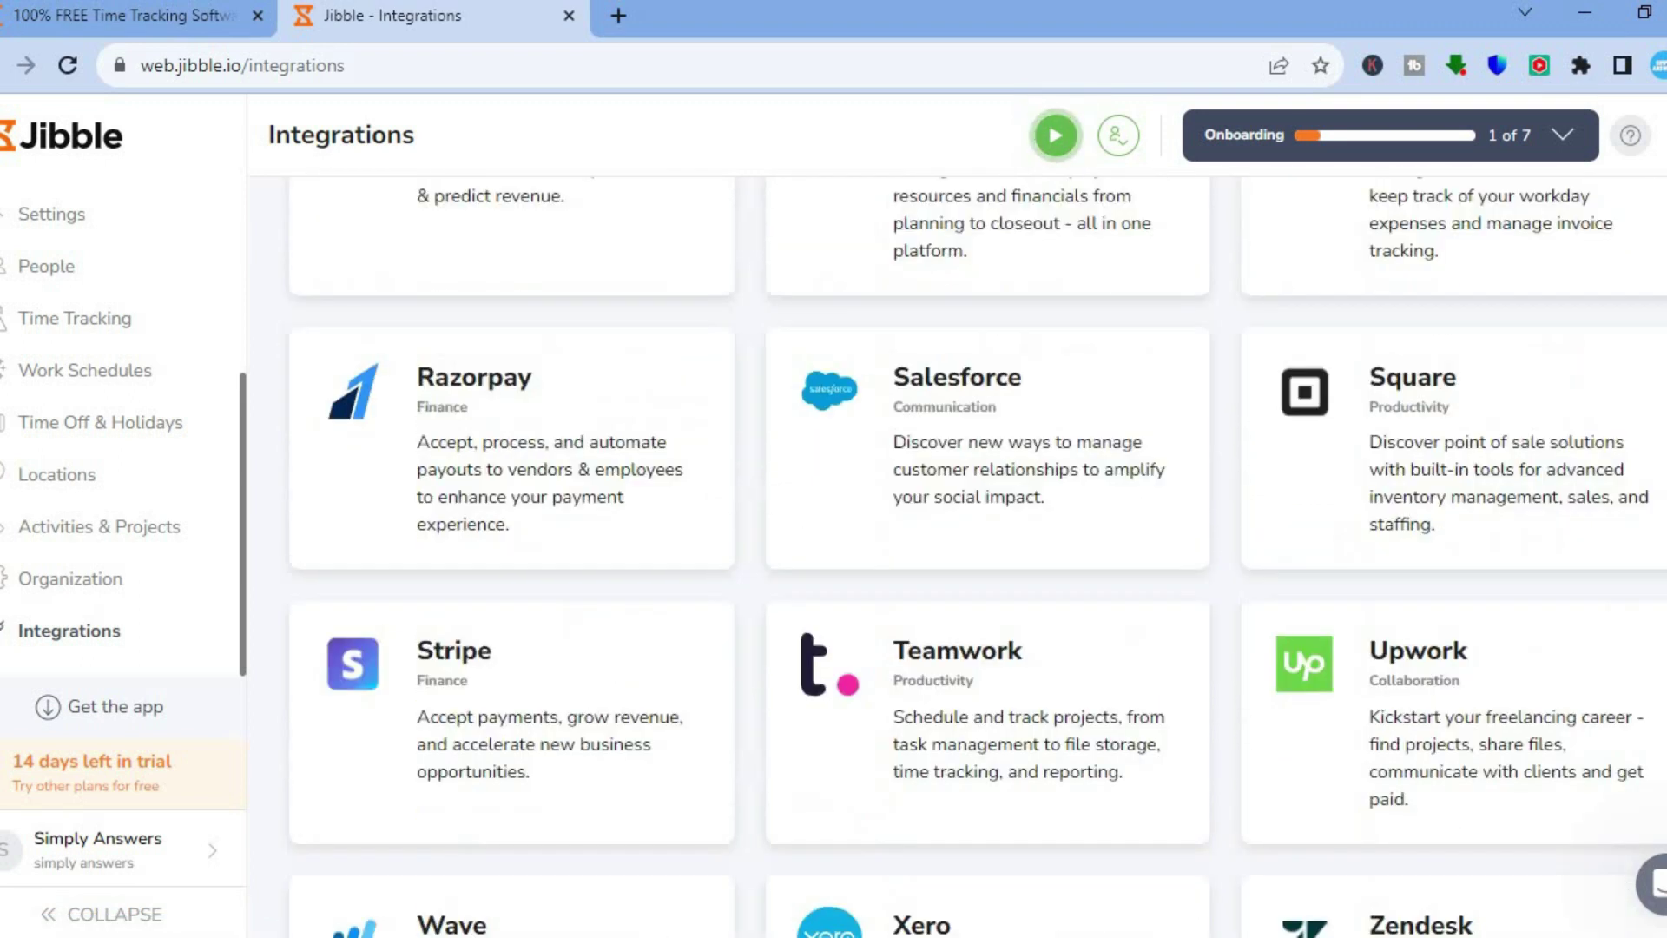
scroll(955, 556, down, 6)
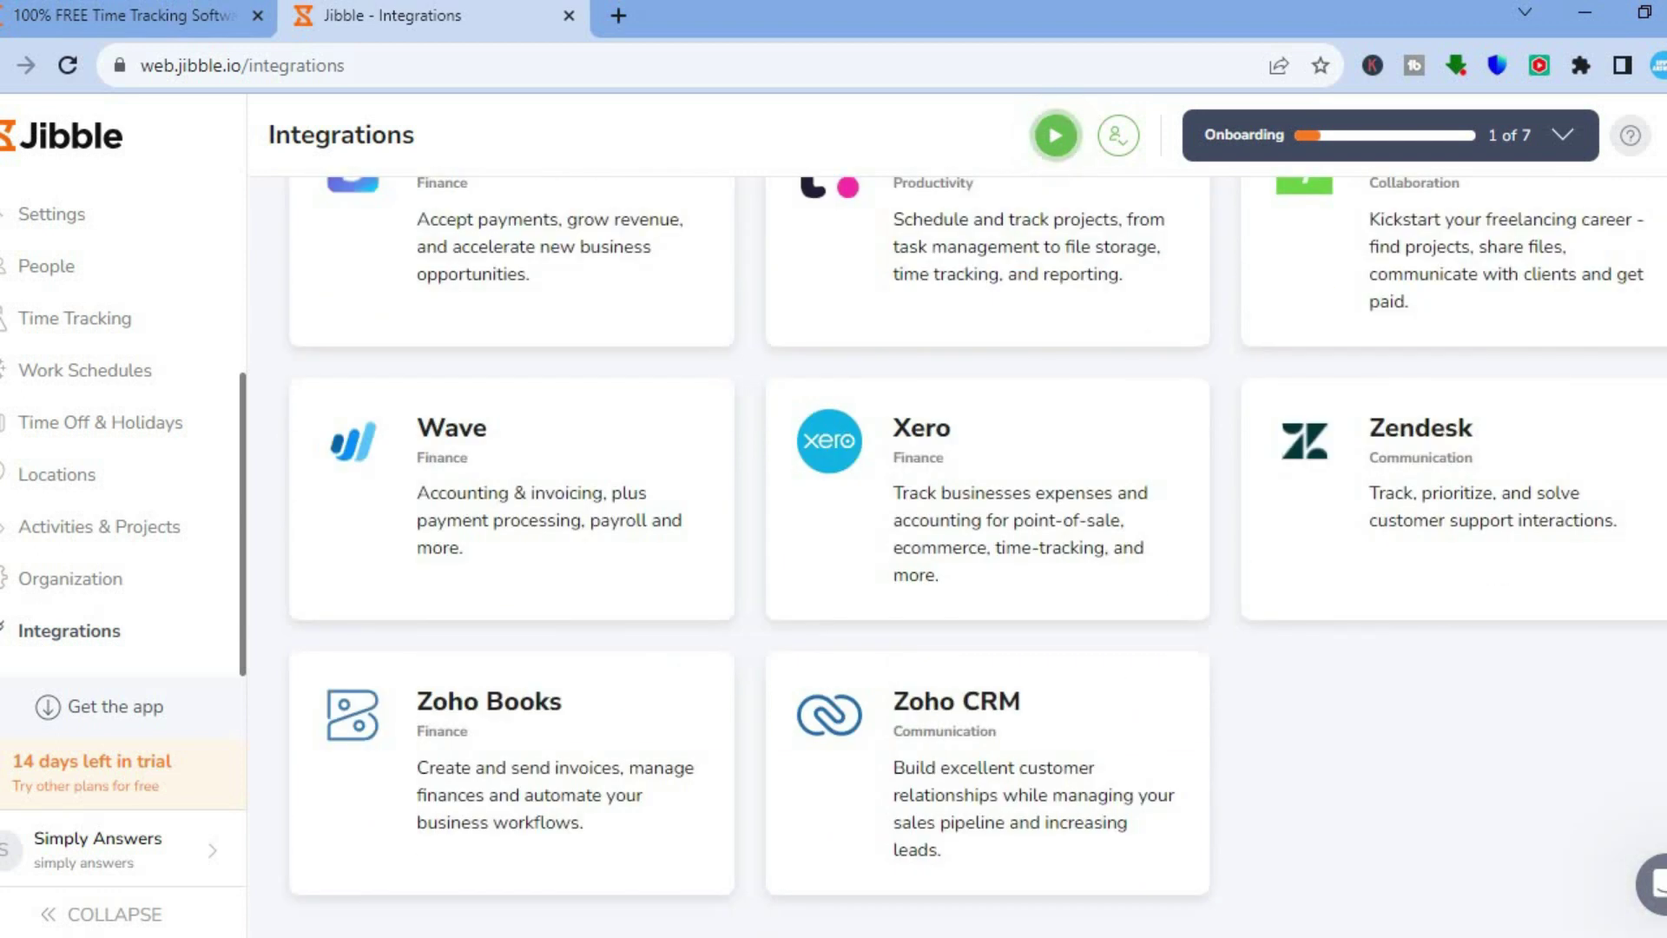
scroll(955, 555, up, 20)
scroll(955, 556, up, 13)
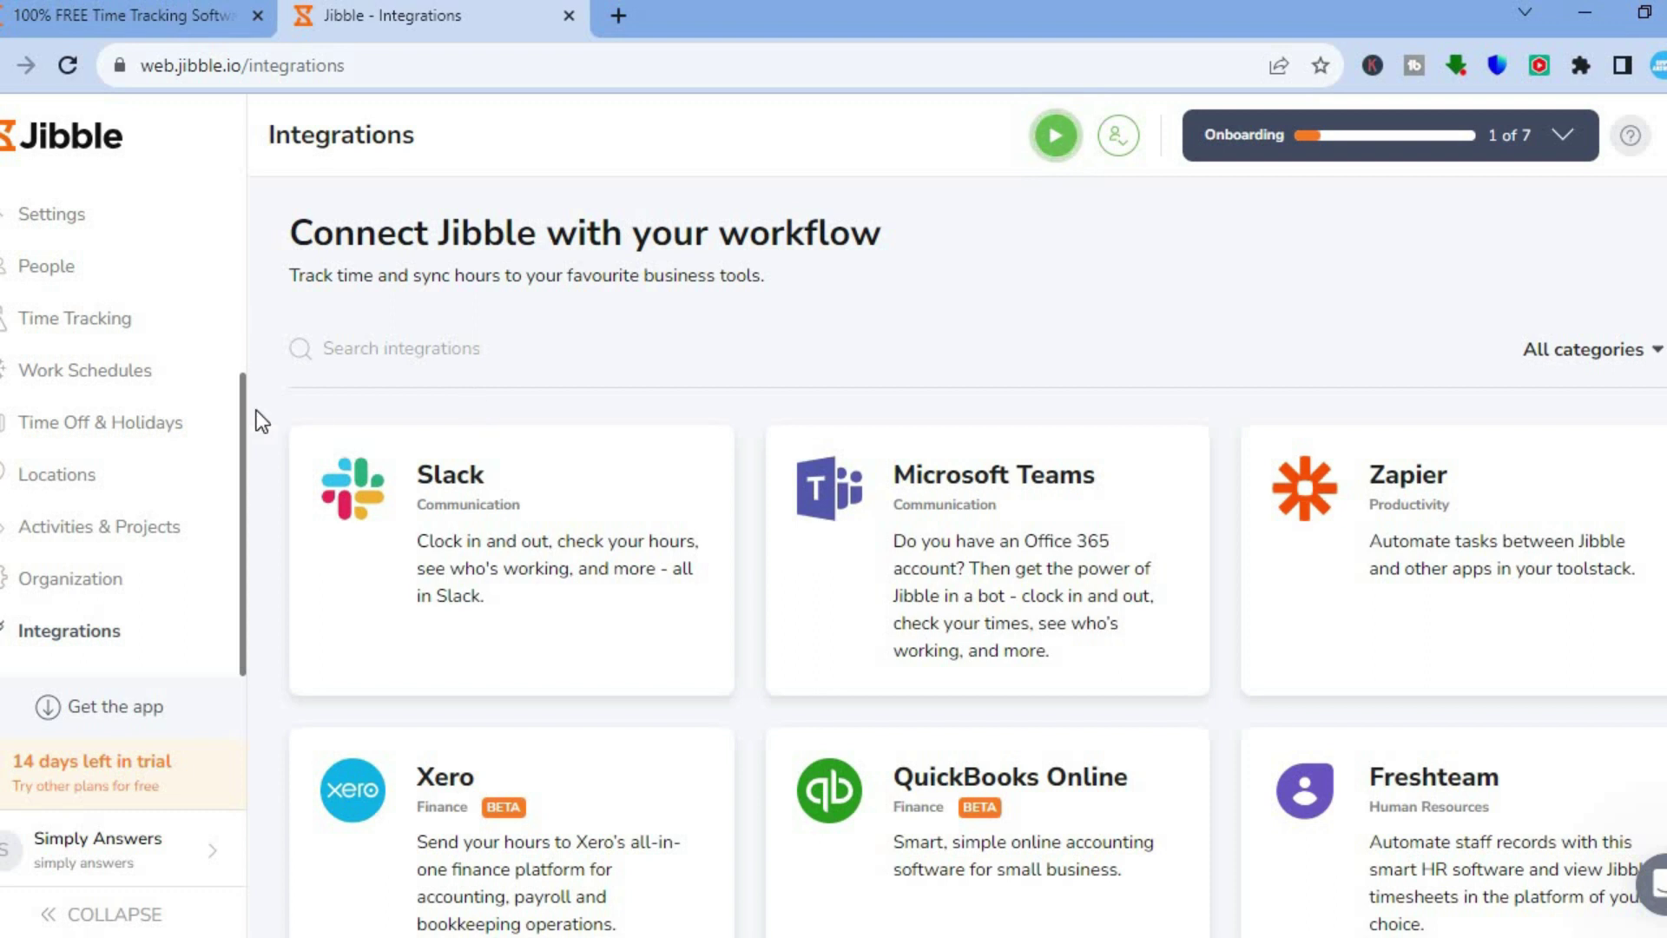
scroll(235, 347, up, 4)
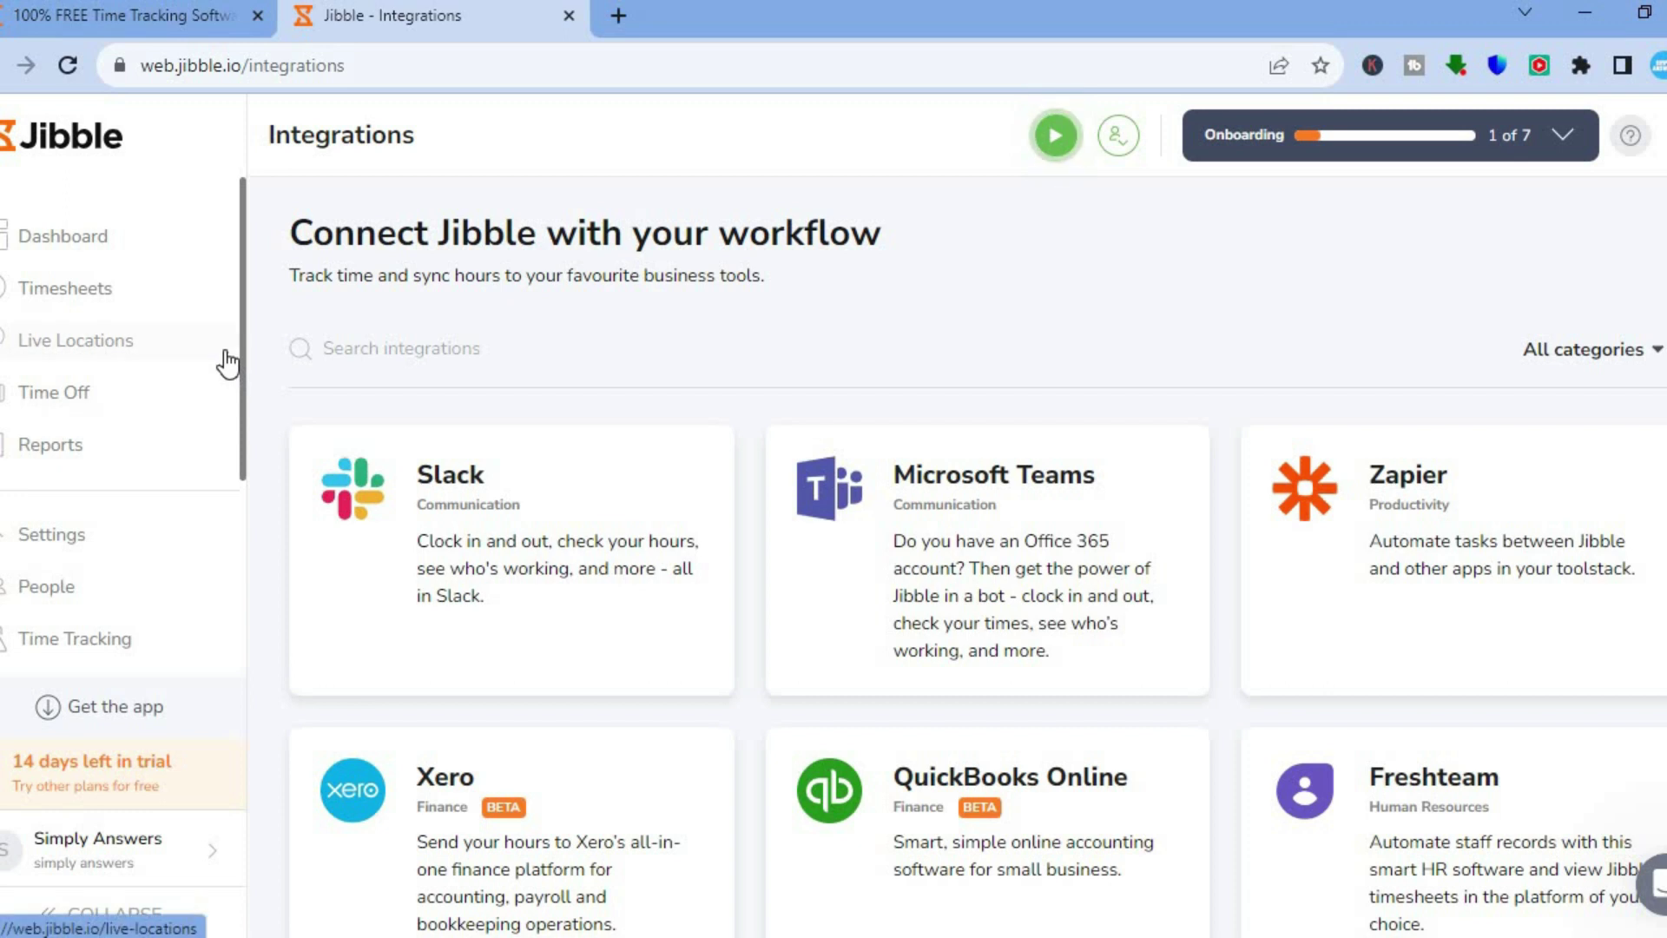
- View the weekly Timesheets overview, then open Live Locations to its tracking introduction
click(97, 288)
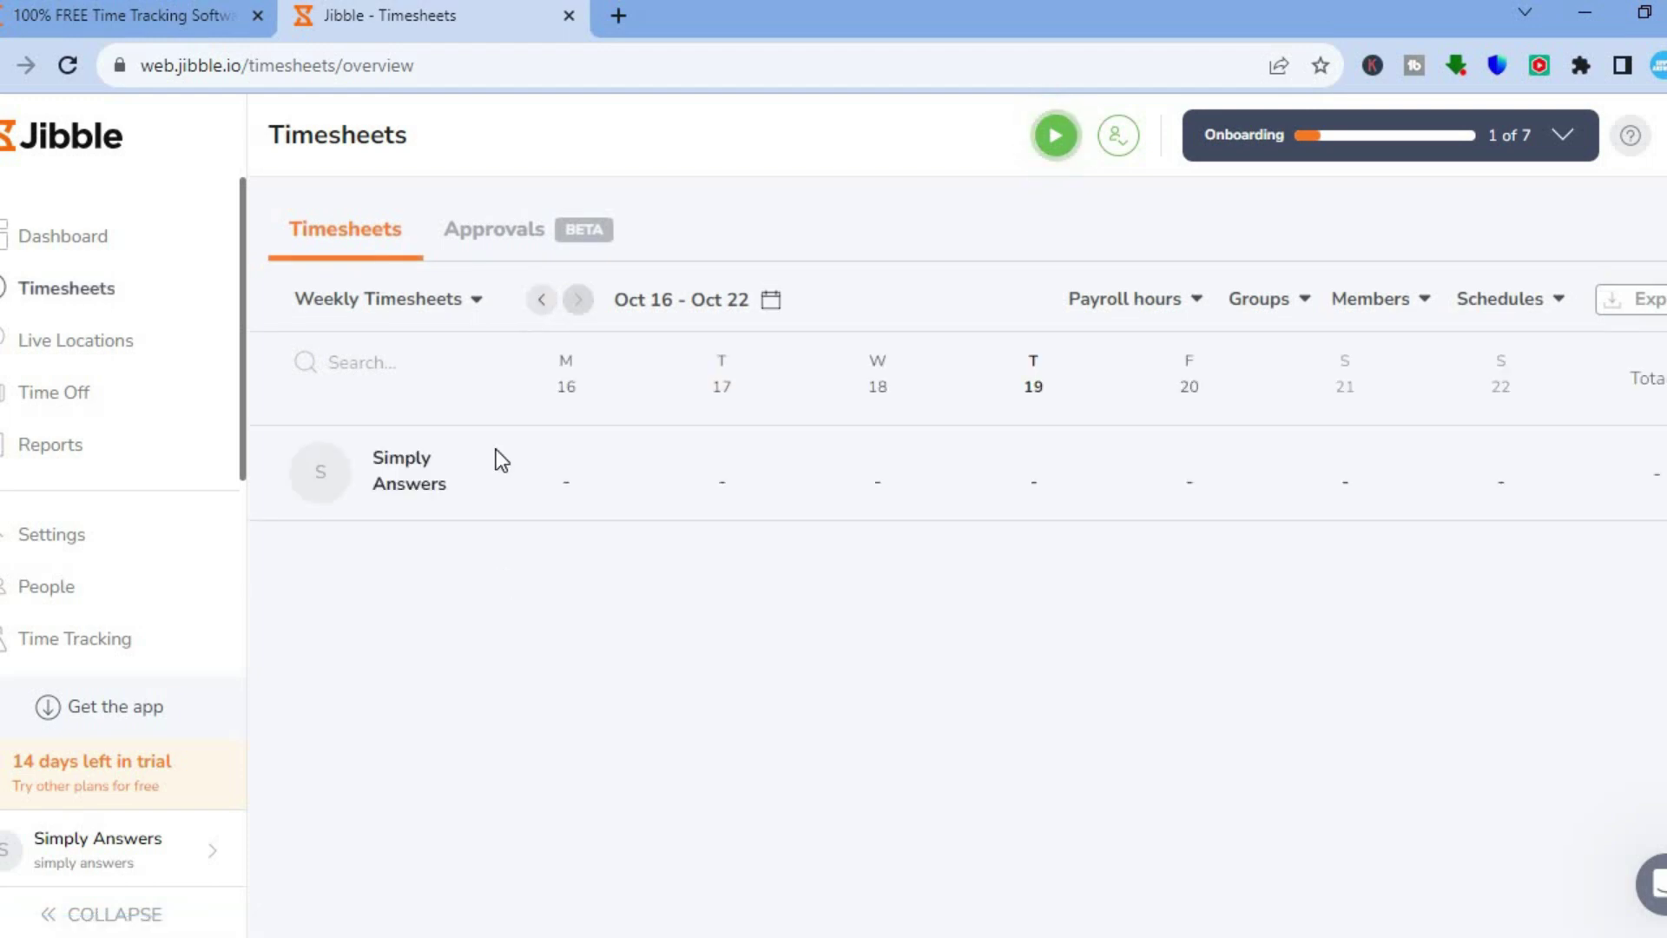
click(78, 345)
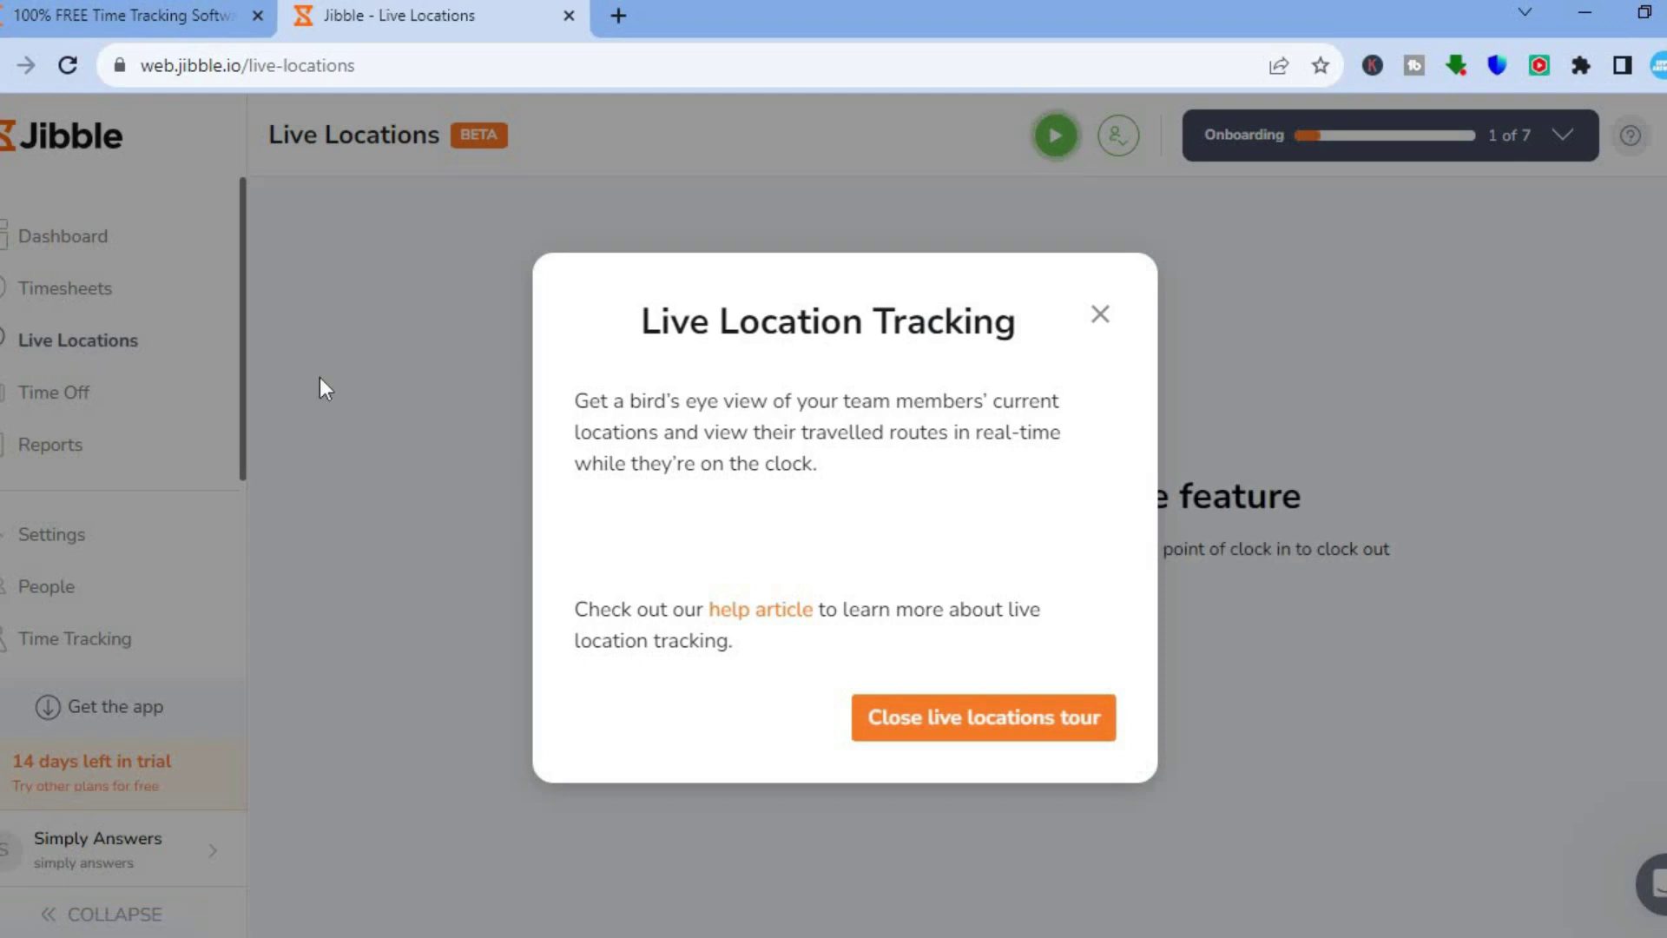